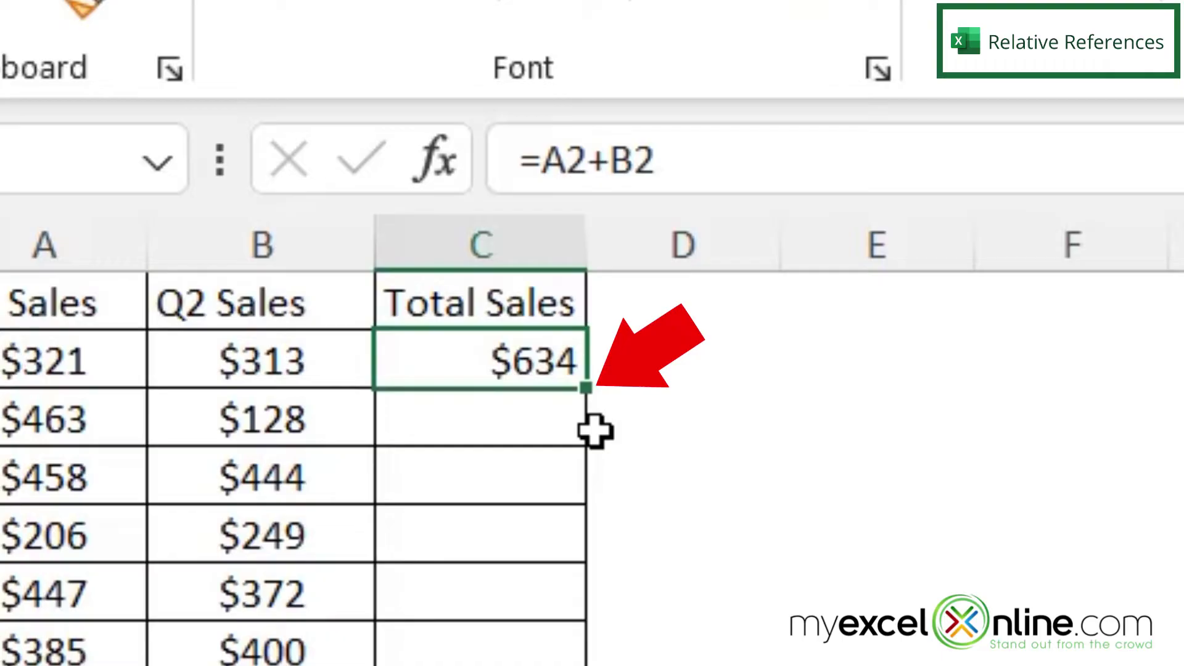
- Fill =A2+B2 down to C14 and check the adjusted formulas in C3, C4 and C5
double_click(587, 389)
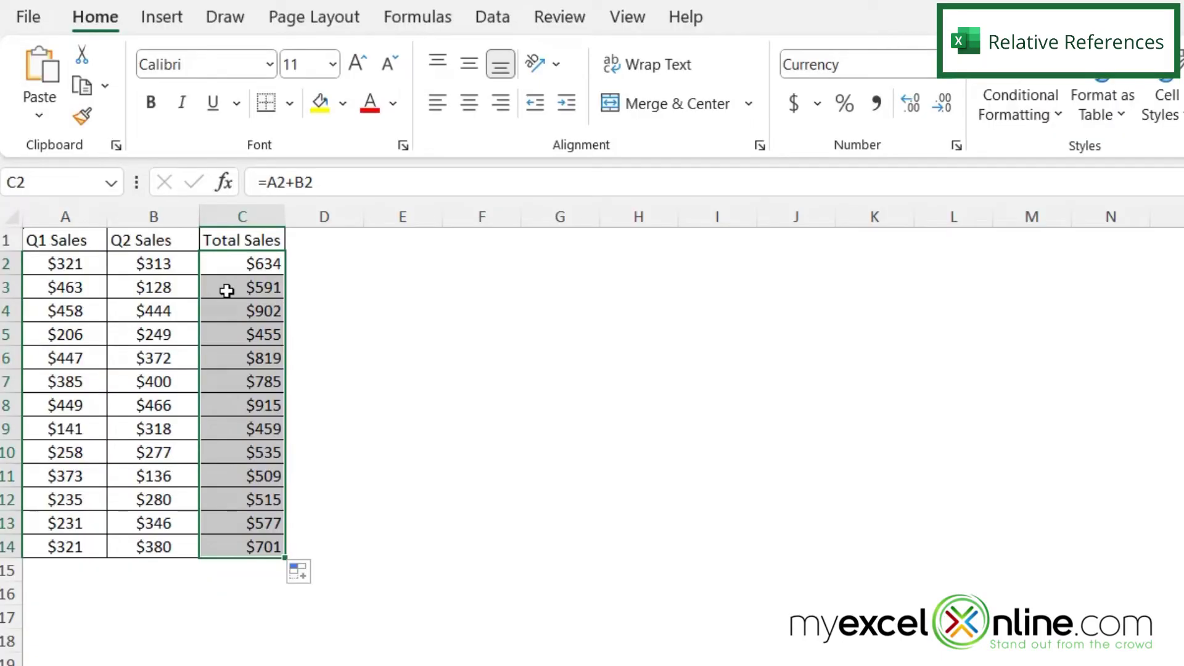
left_click(227, 291)
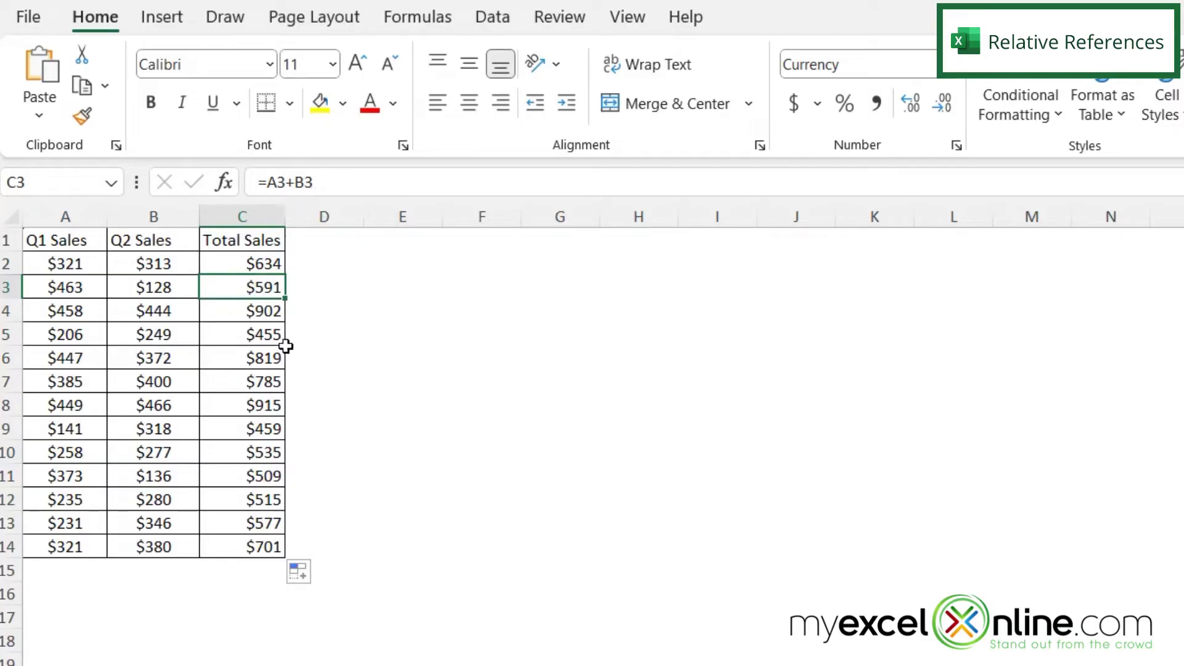
left_click(232, 311)
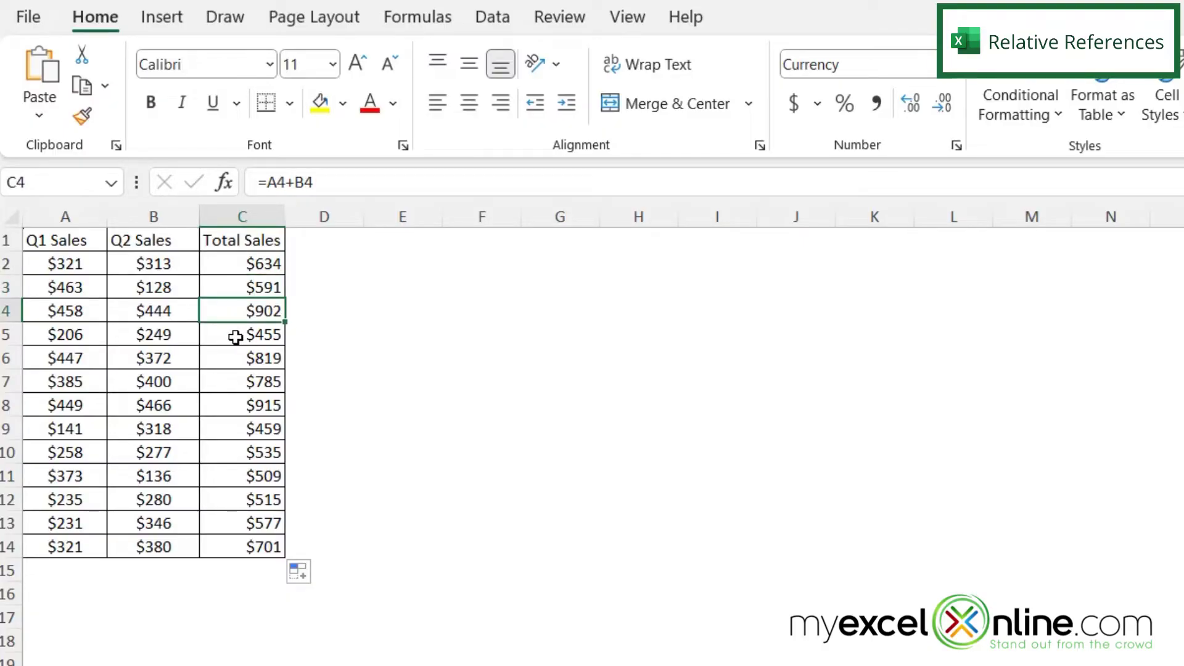
left_click(236, 337)
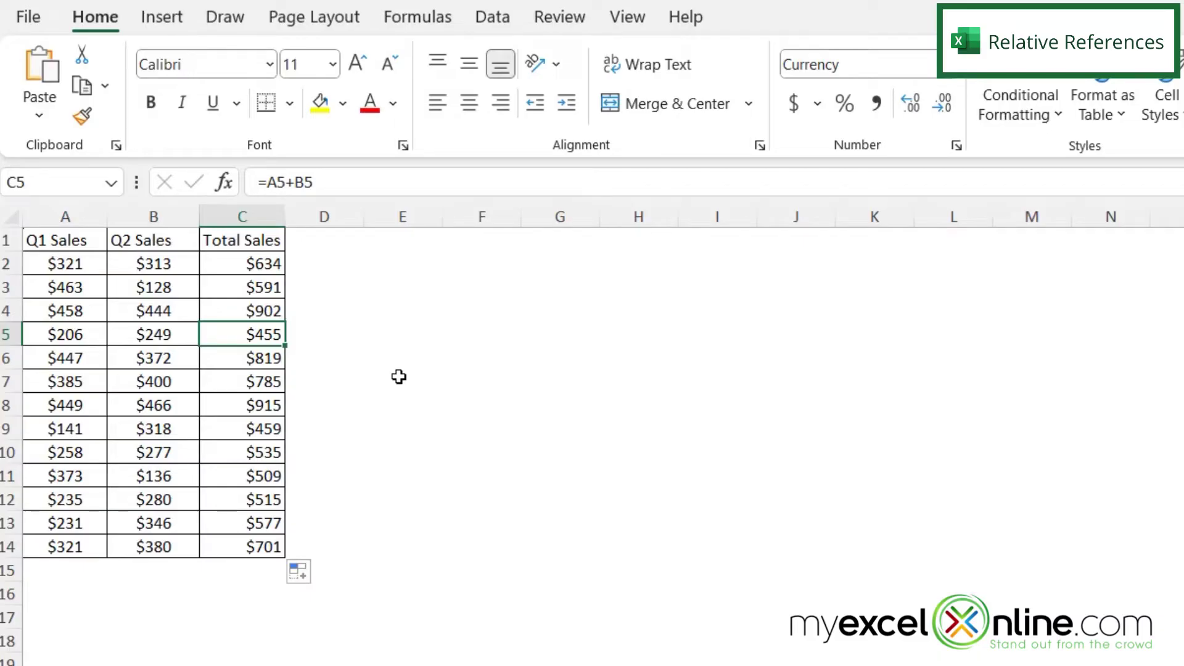
- Enter the label 'fixed costs' in H1 and the value 500 beside it in I1
left_click(629, 240)
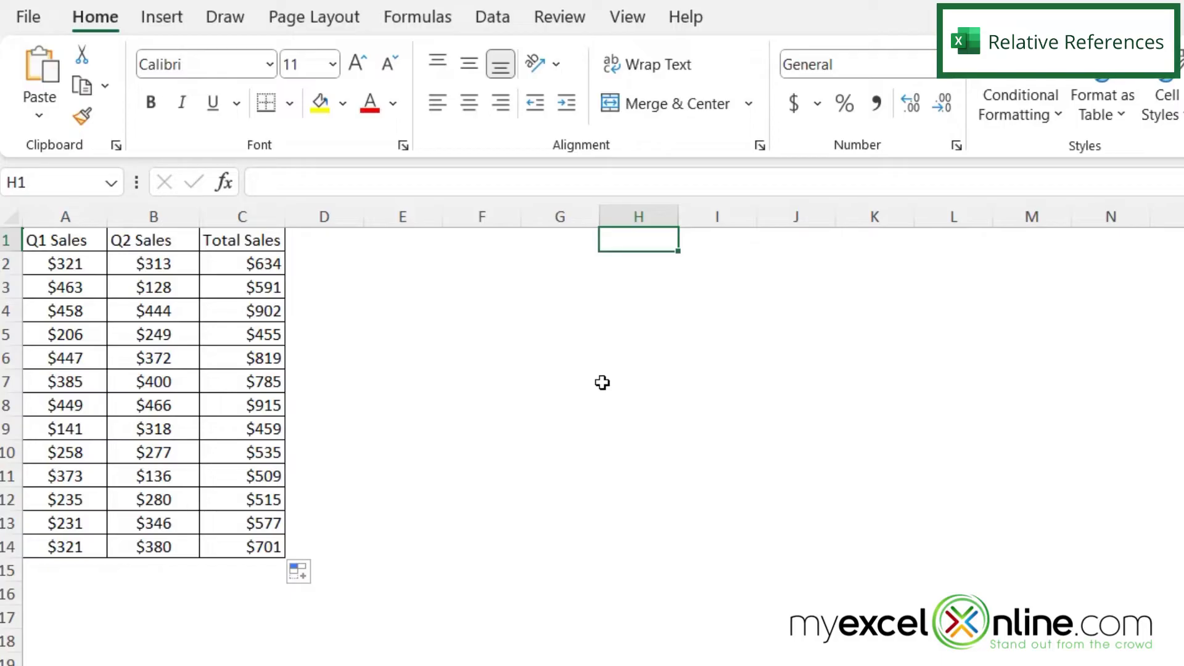
type("fix")
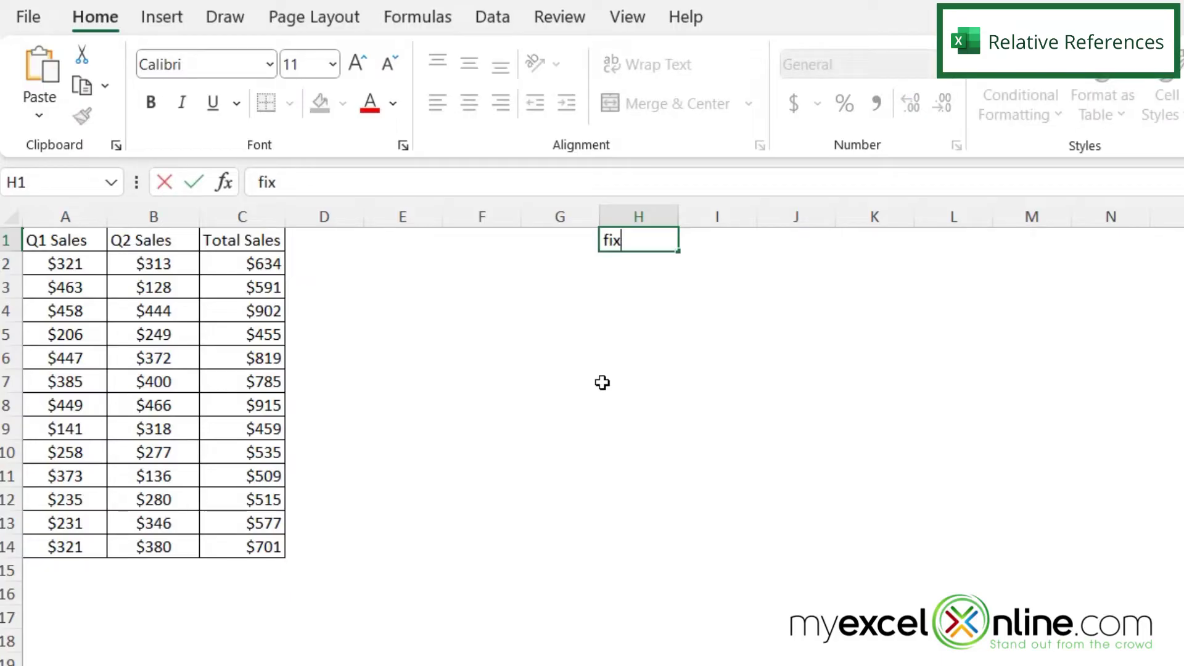
type("ed costs")
key("Tab")
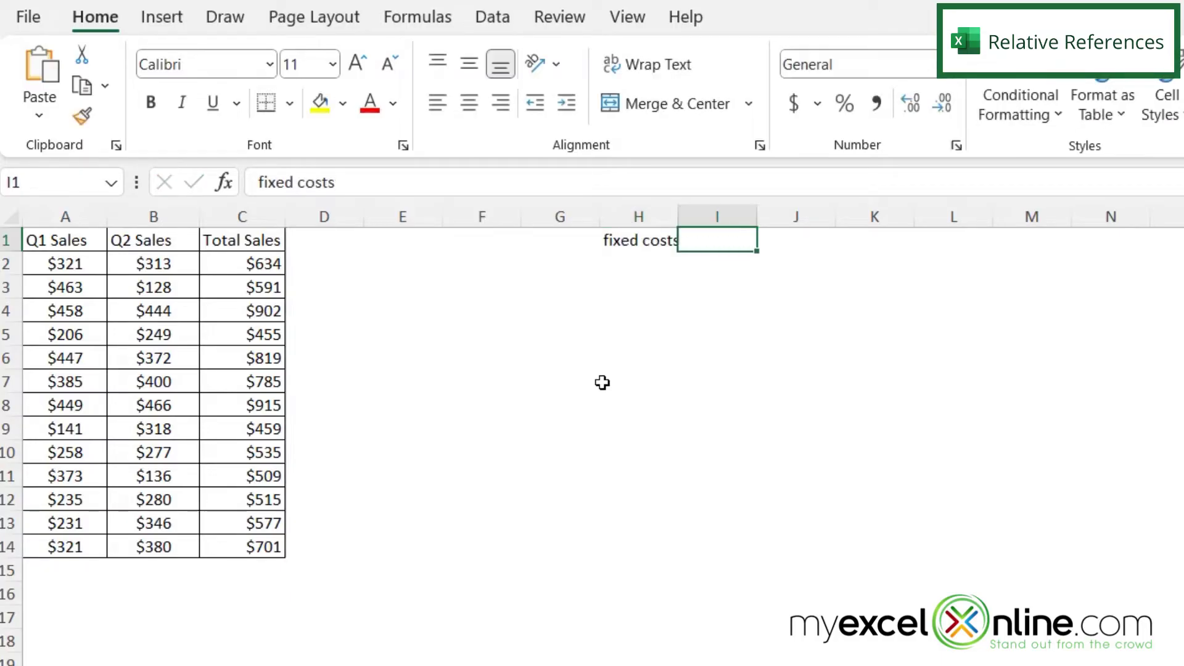
type("5")
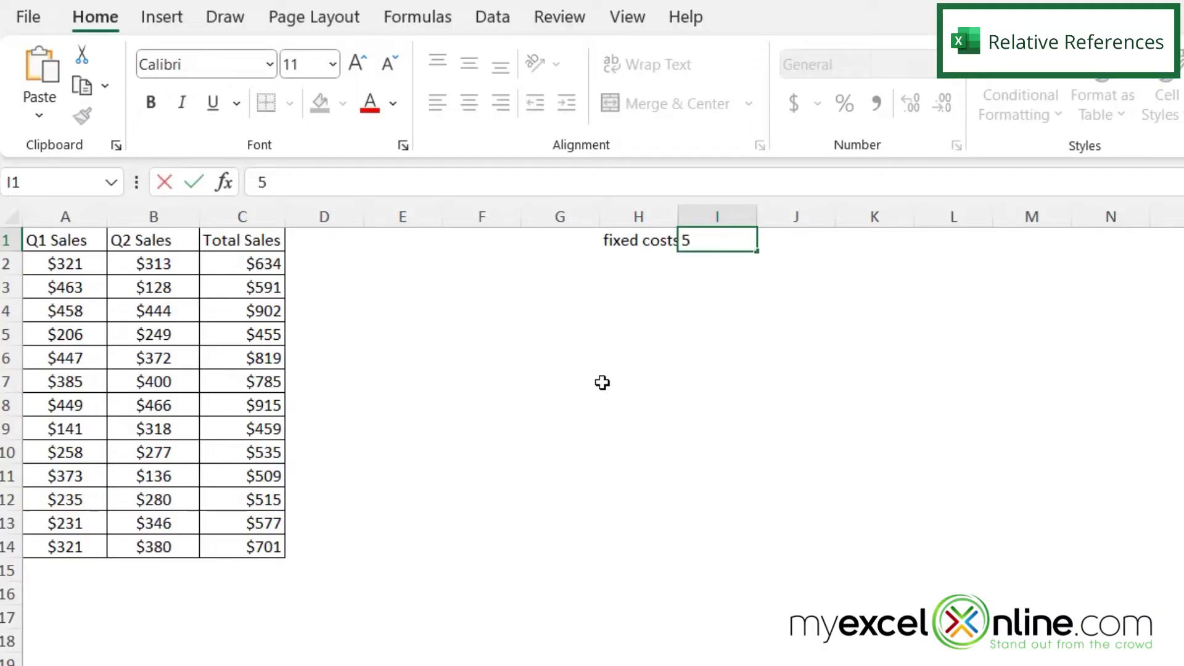
type("00")
key("Return")
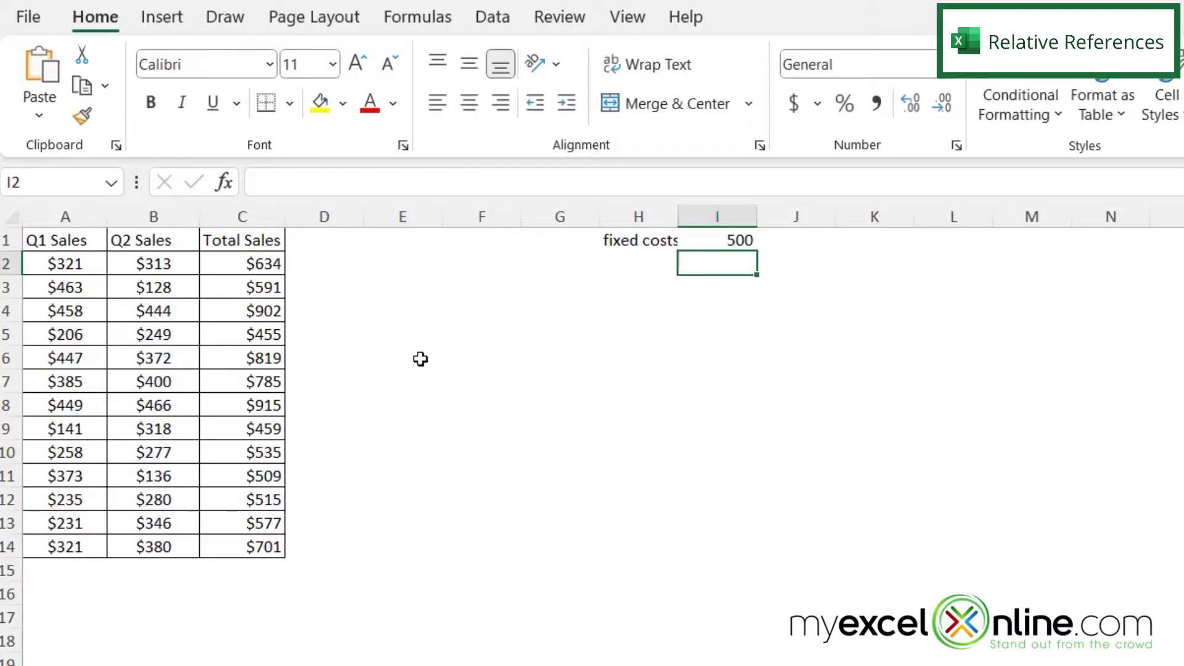
left_click(242, 262)
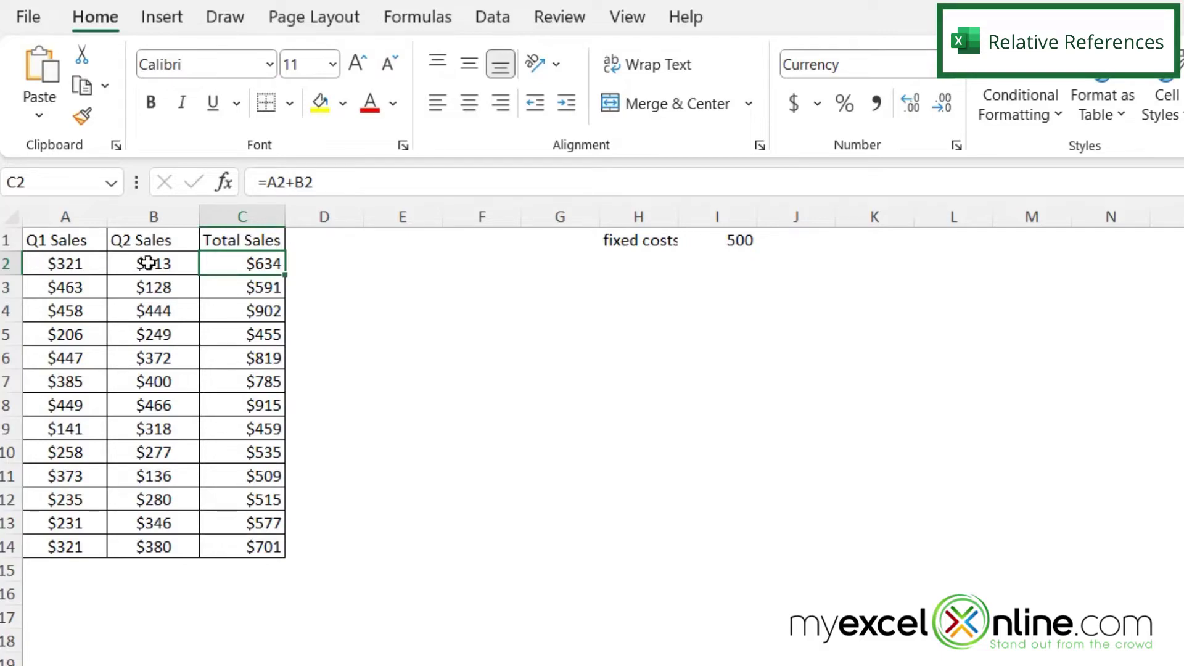
- Change C2 to =A2+B2+I1 and fill it down, seeing C3 shift to =A3+B3+I2
left_click(325, 180)
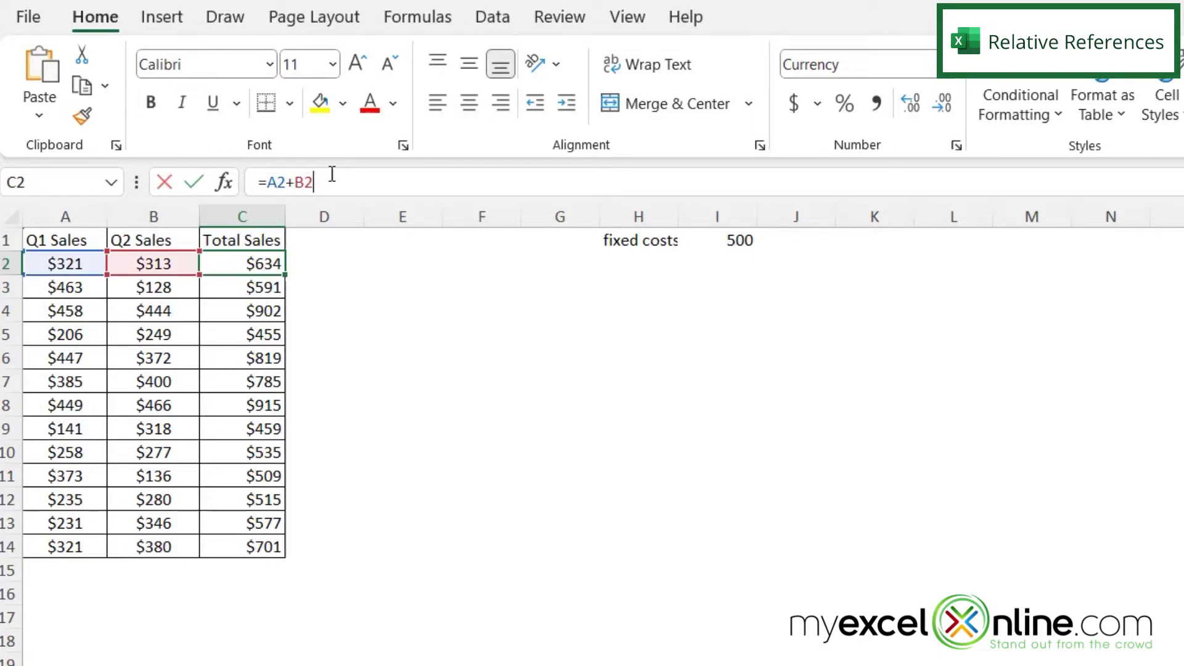
type("+")
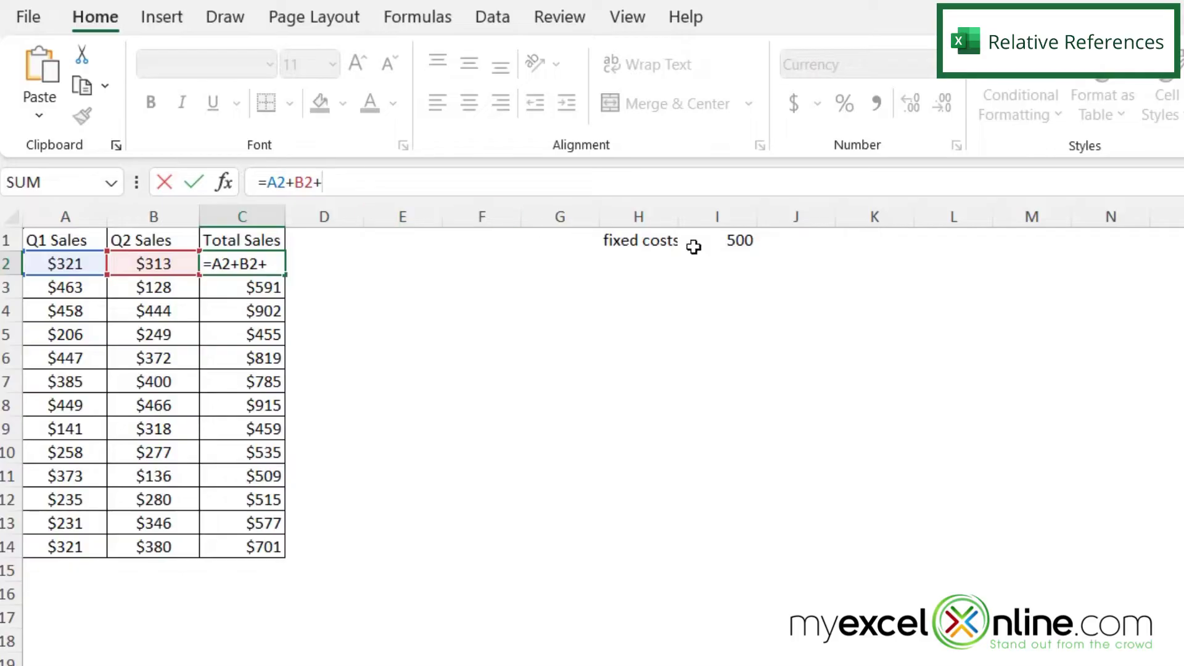
left_click(751, 239)
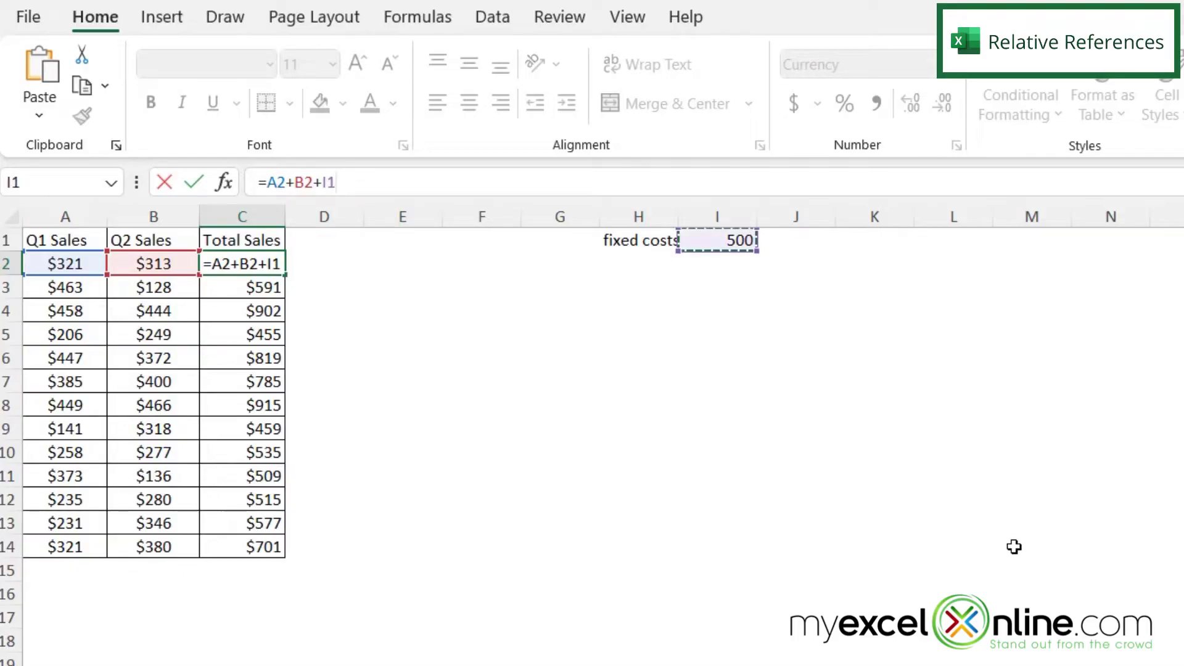
key("Return")
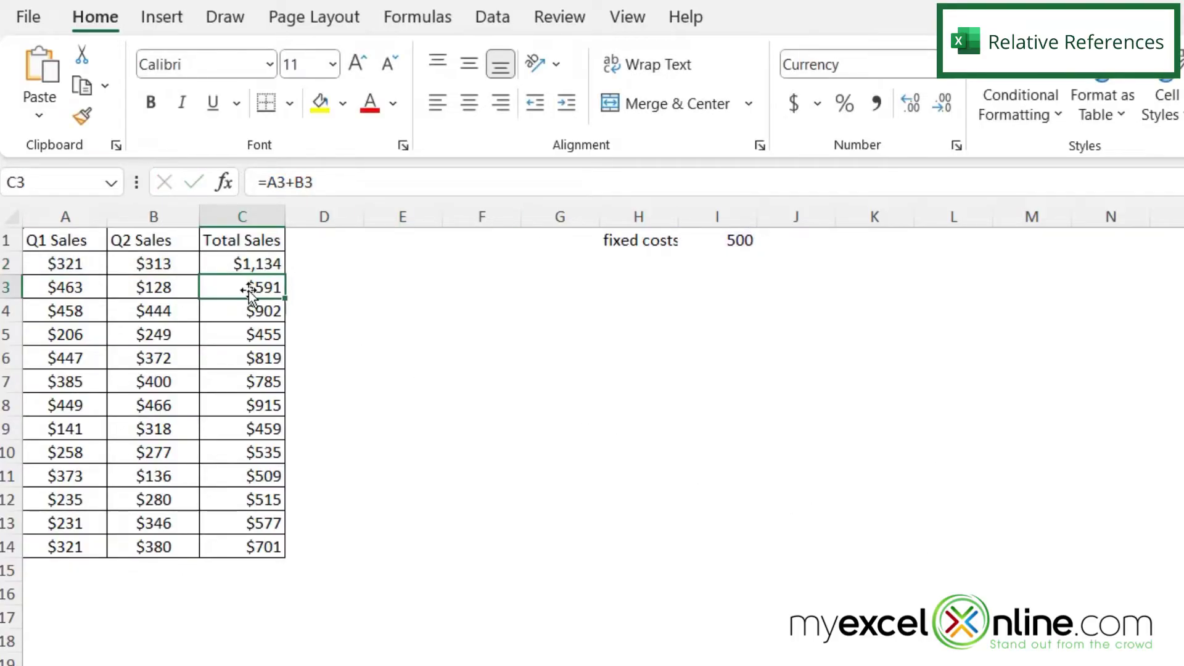
left_click(275, 262)
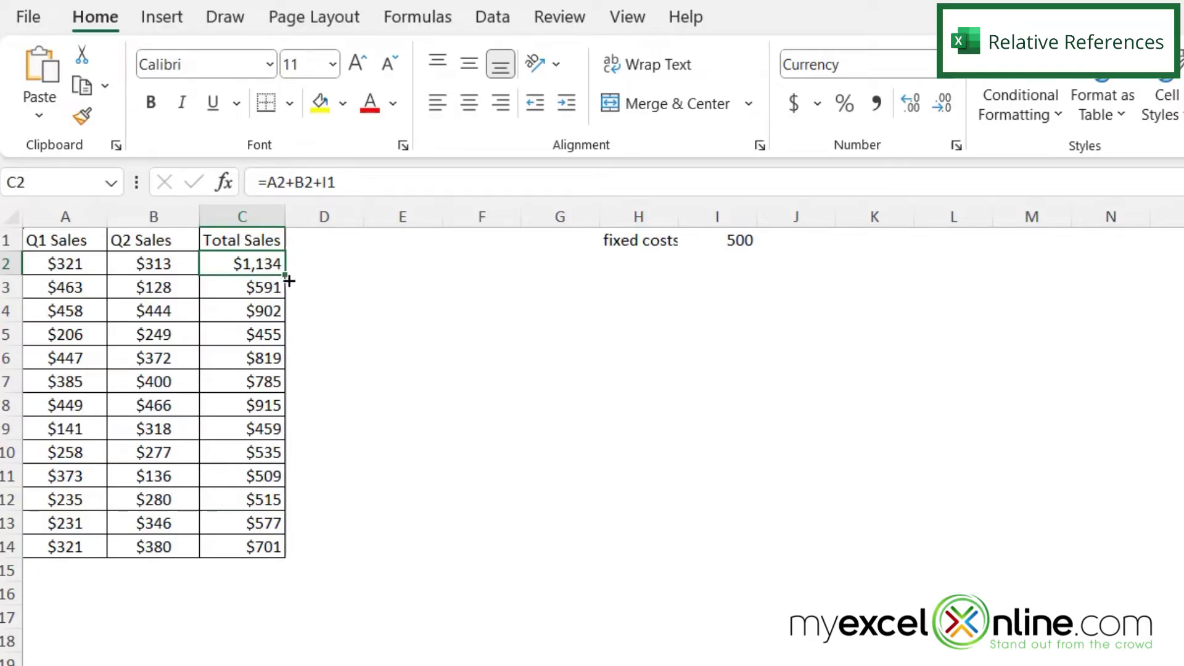
double_click(287, 278)
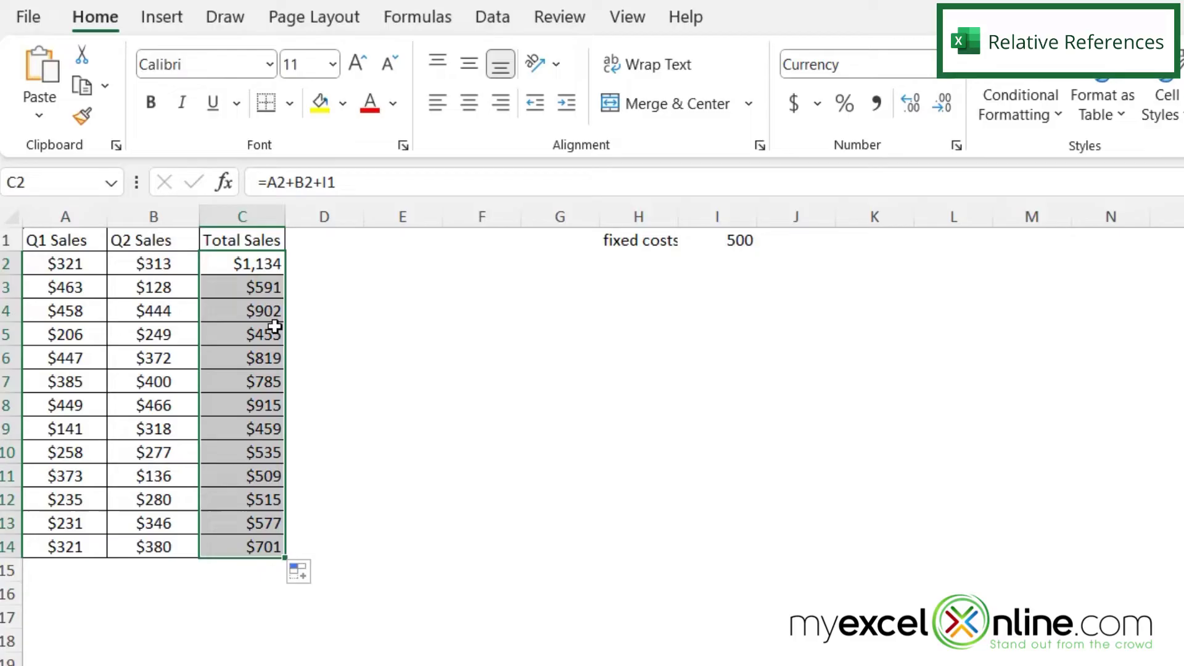
left_click(242, 289)
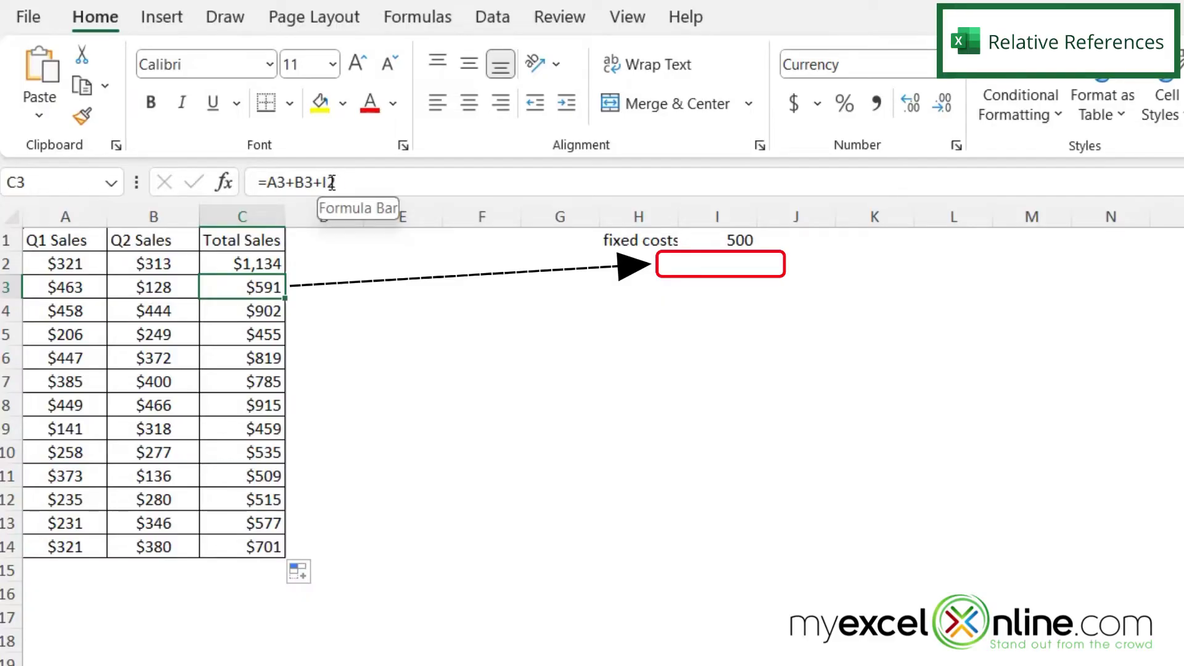
left_click(715, 269)
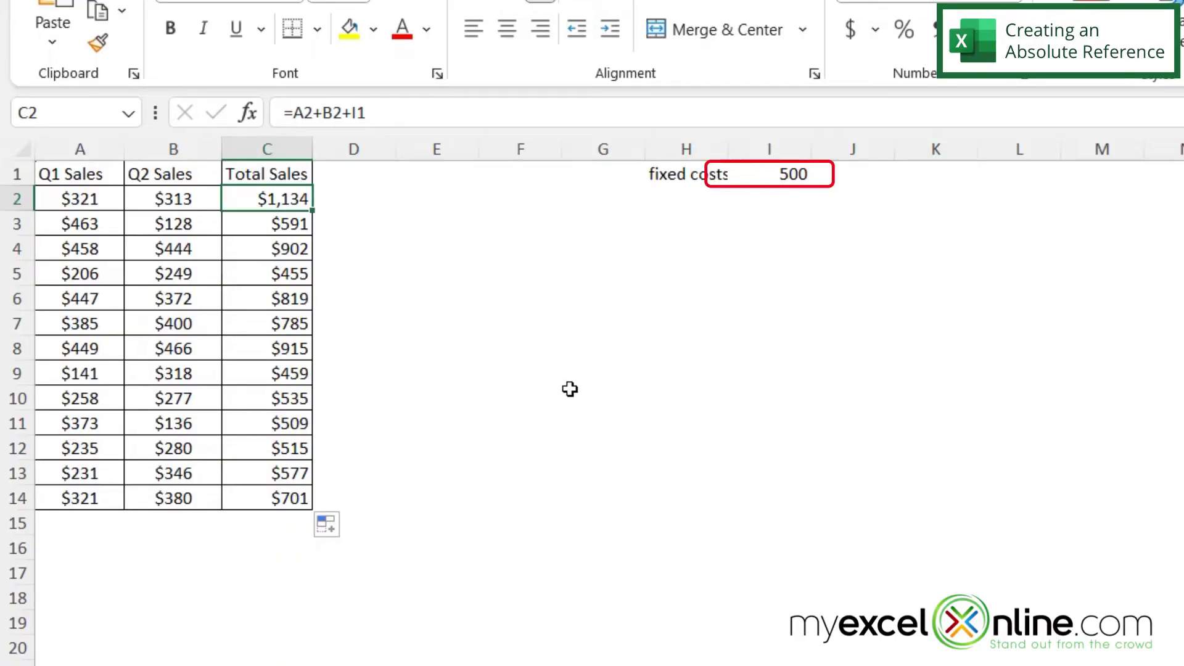
- Change C2's fixed-cost reference to $I$1 and refill the totals down through row 14
left_click(352, 112)
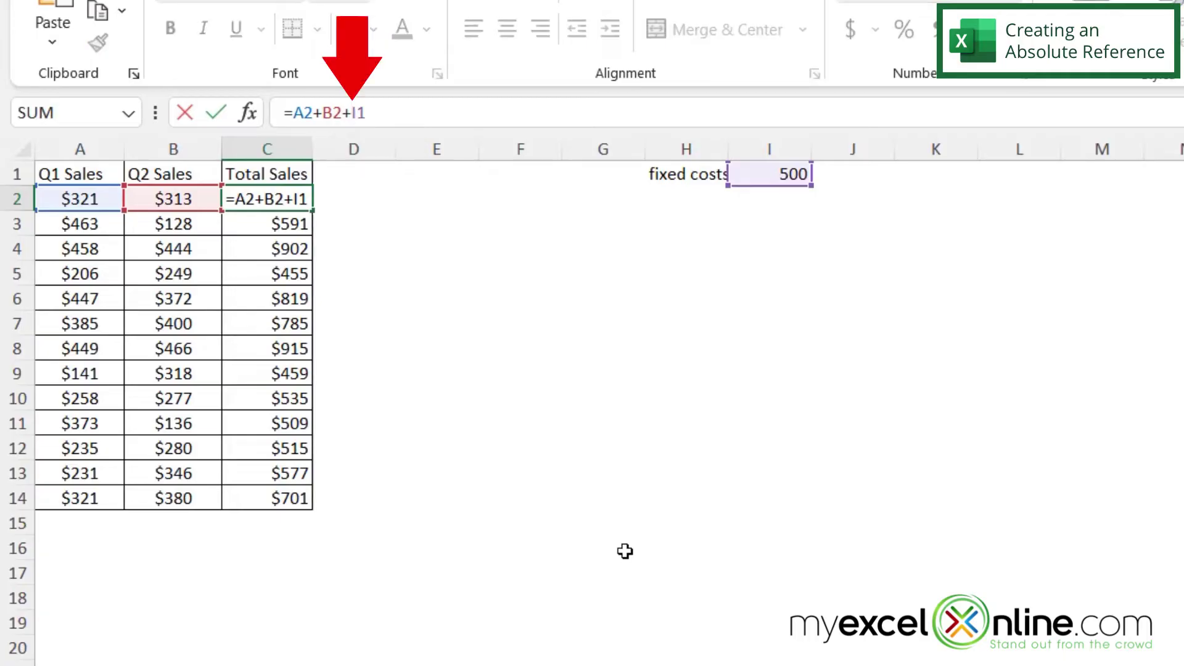
type("$I")
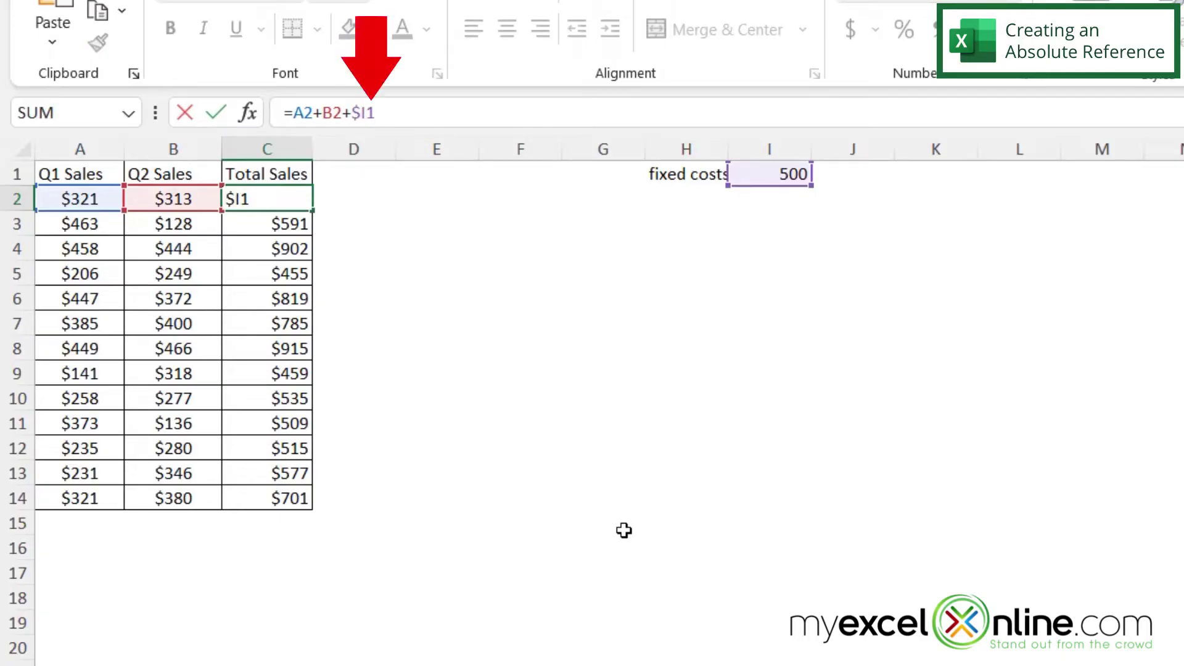
type("$")
key("Return")
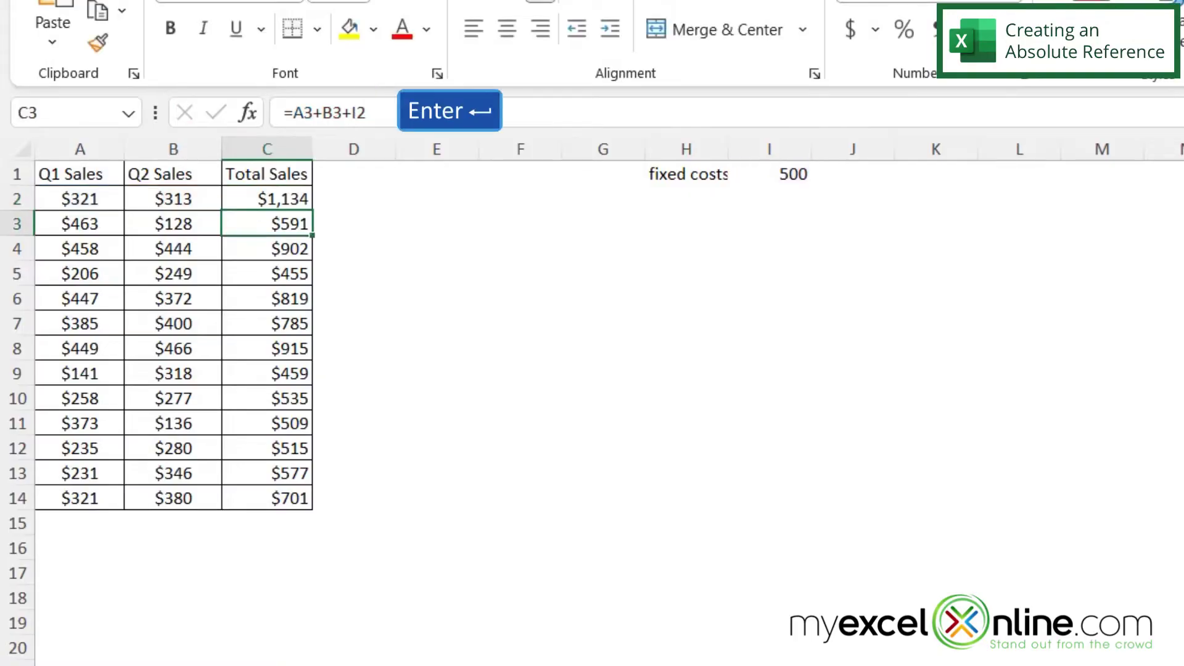
left_click(265, 196)
double_click(315, 212)
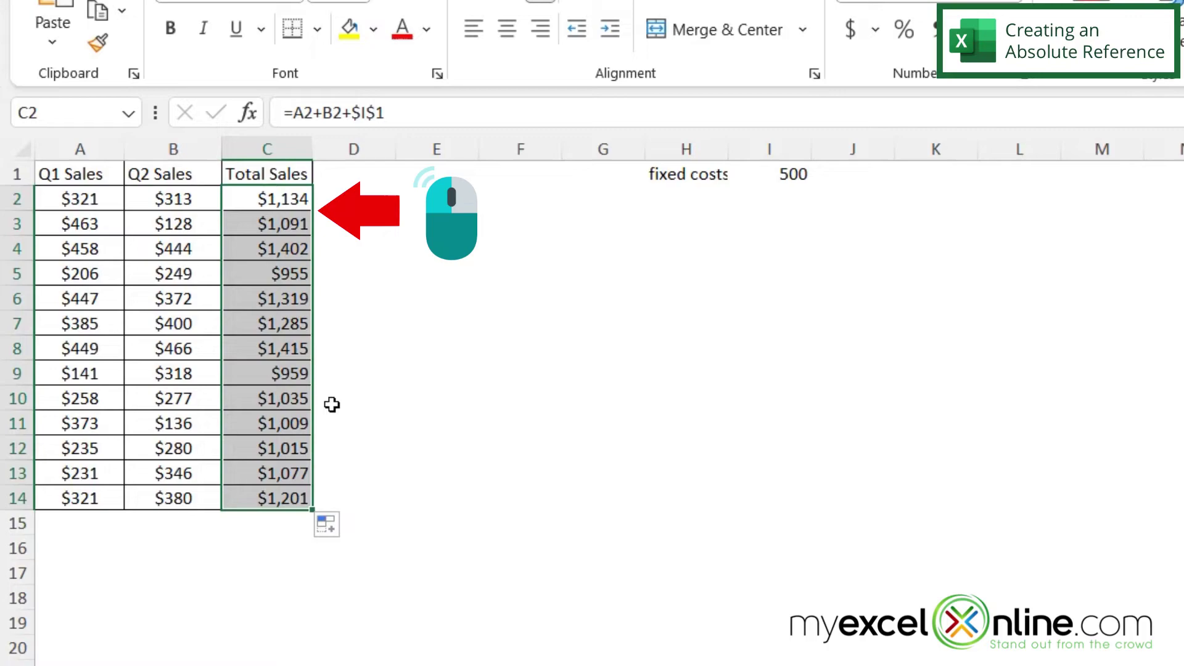
left_click(247, 225)
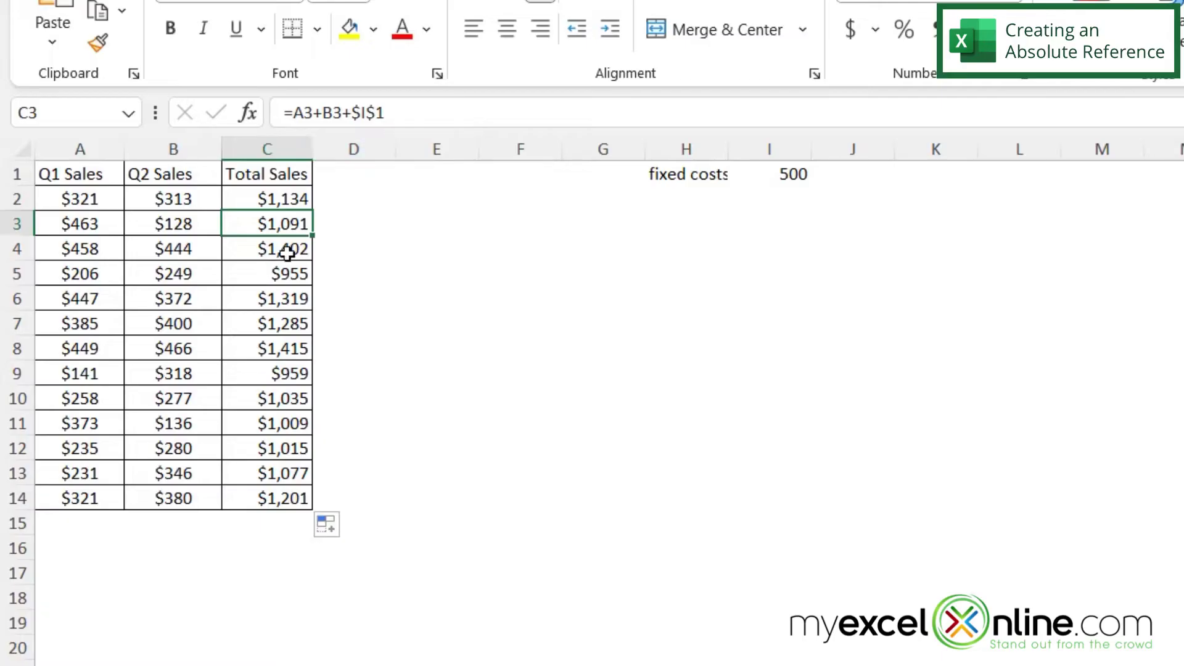
left_click(262, 201)
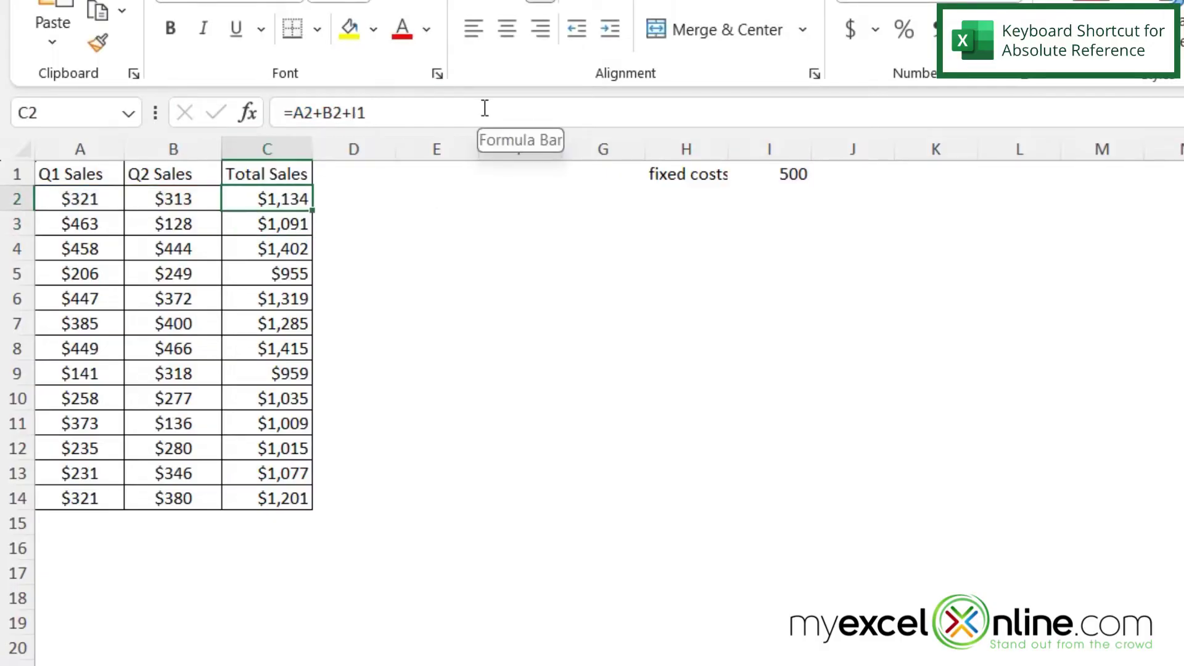
- Cycle C2's fixed-cost reference with F4 through I$1, $I1 and I1, ending at $I$1
left_click(352, 112)
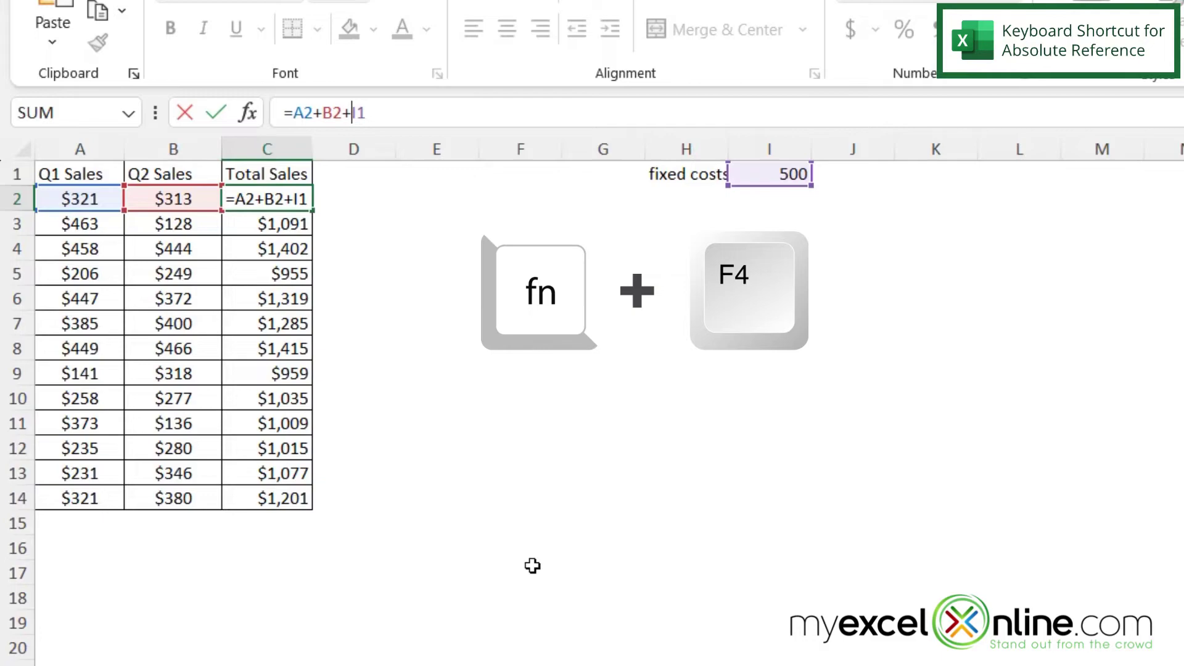
key("F4")
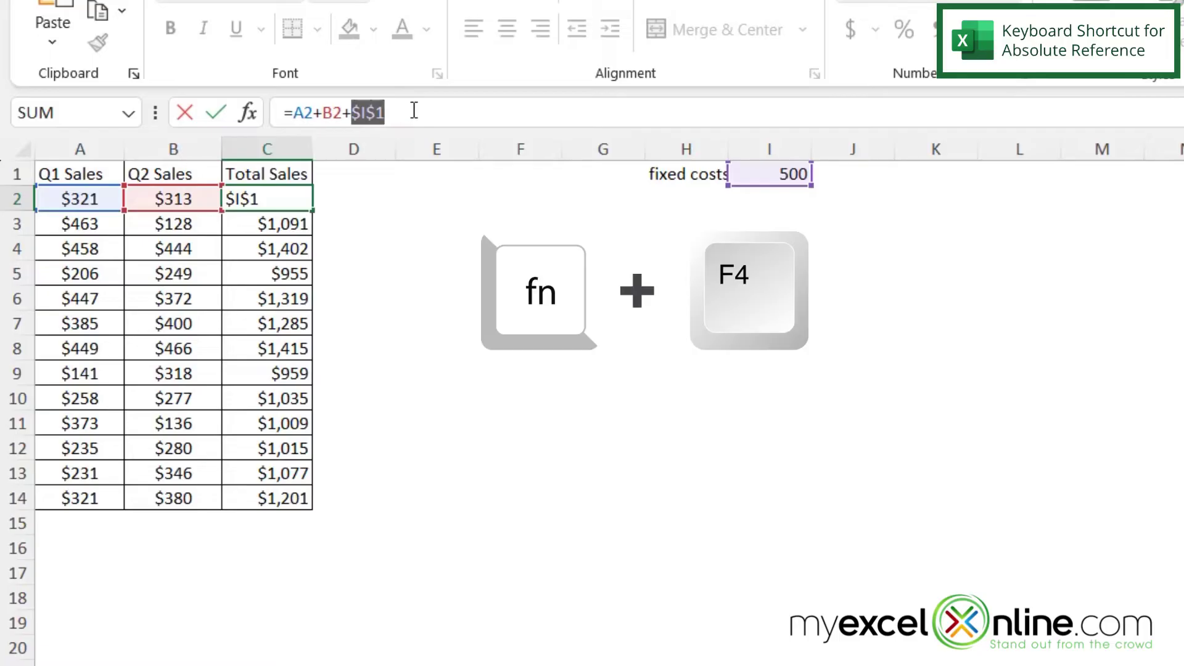
key("F4")
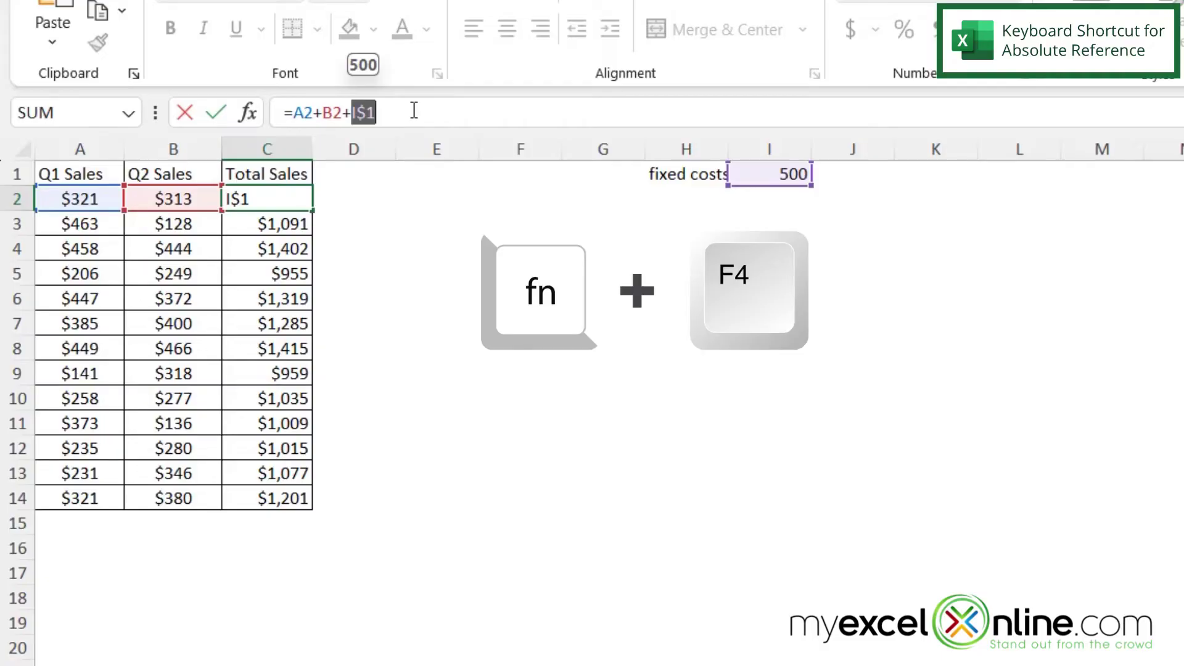
key("F4")
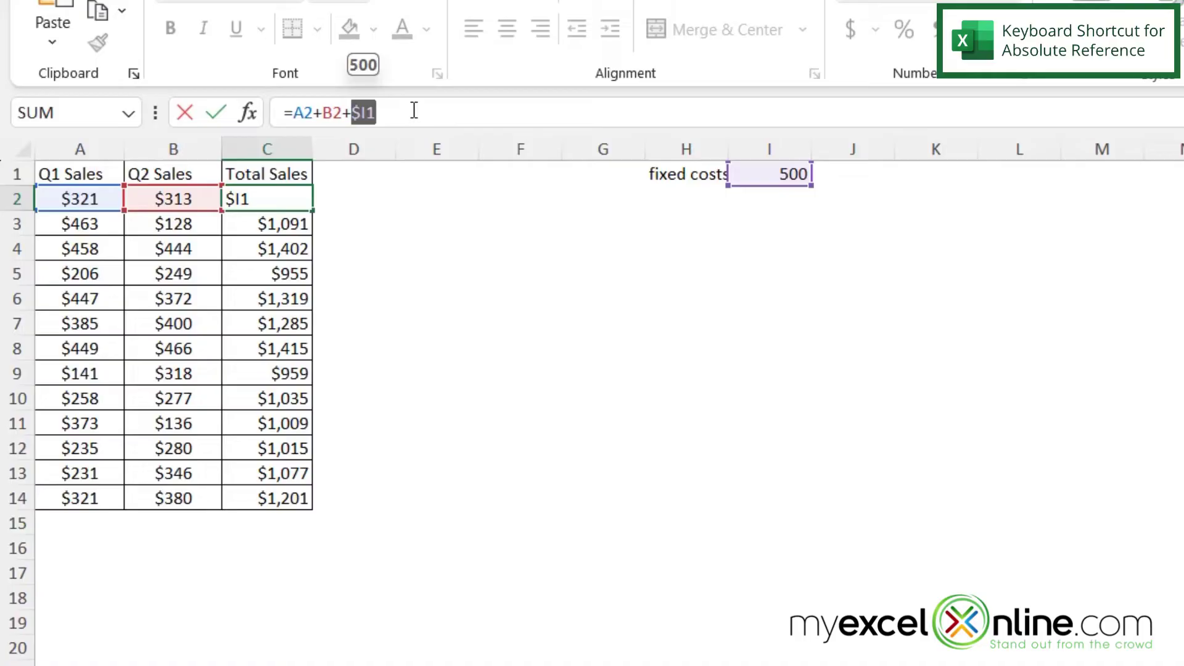
key("F4")
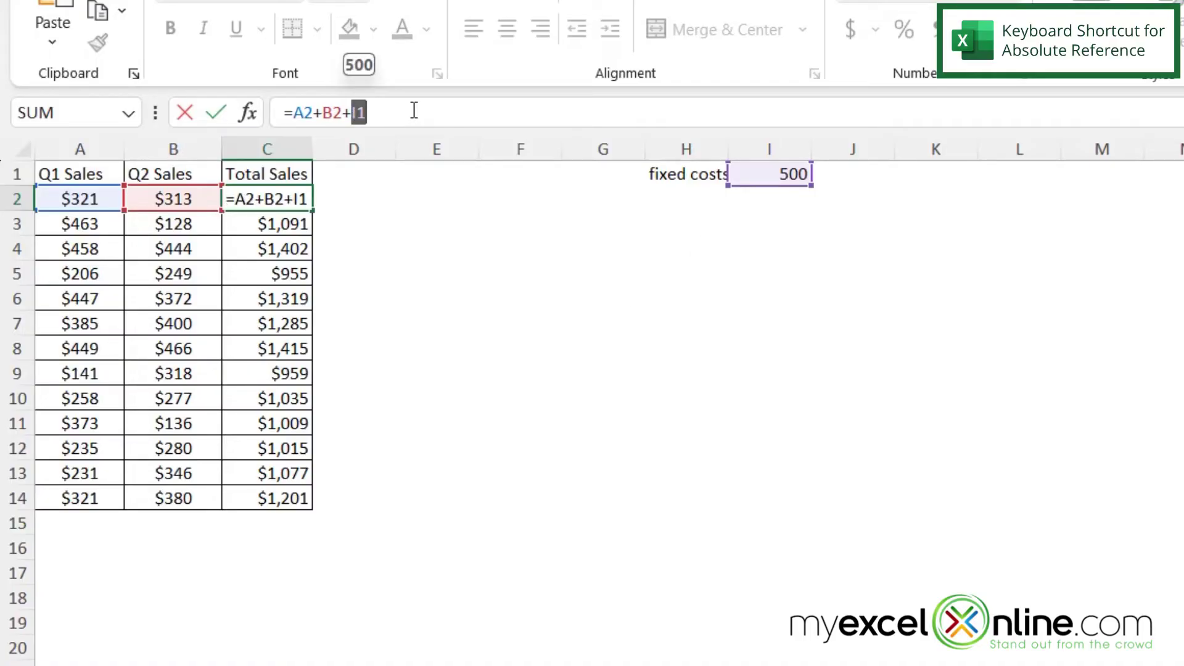
key("F4")
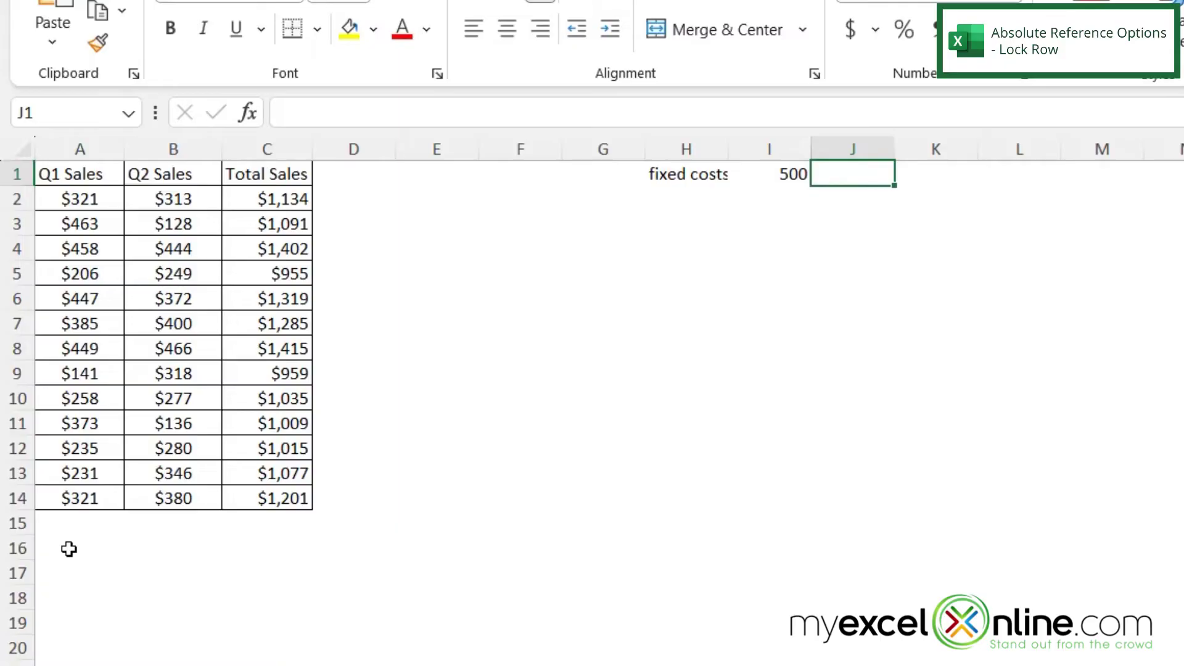
- Enter 600 in J1 and 700 in K1
type("600")
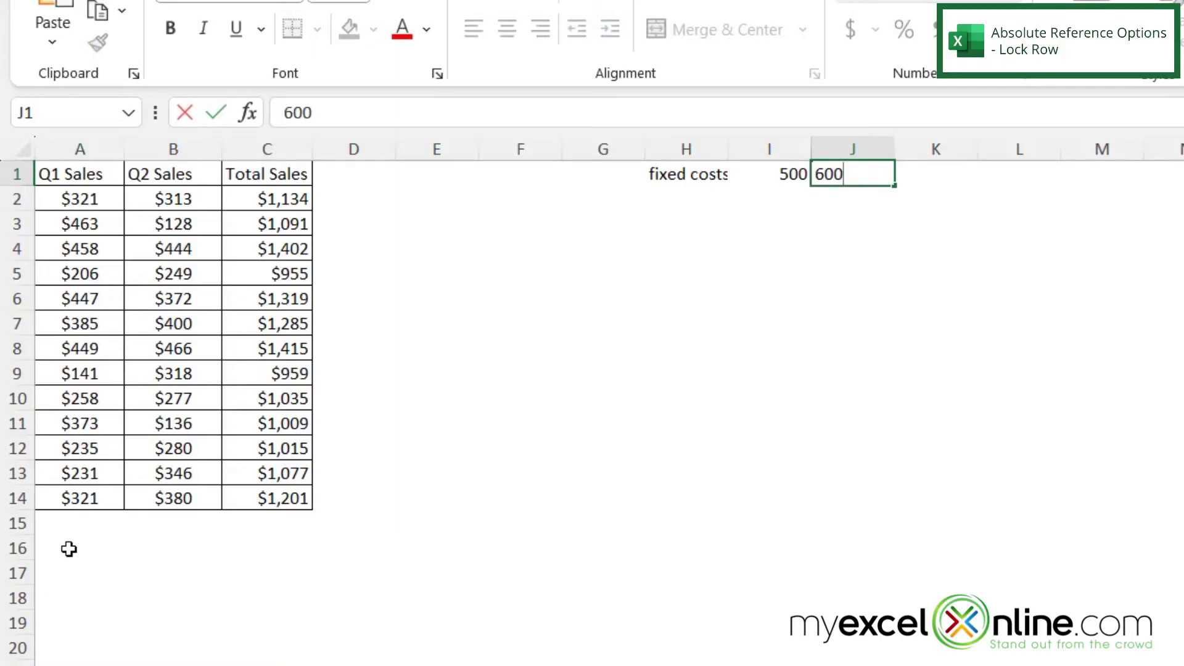
key("Tab")
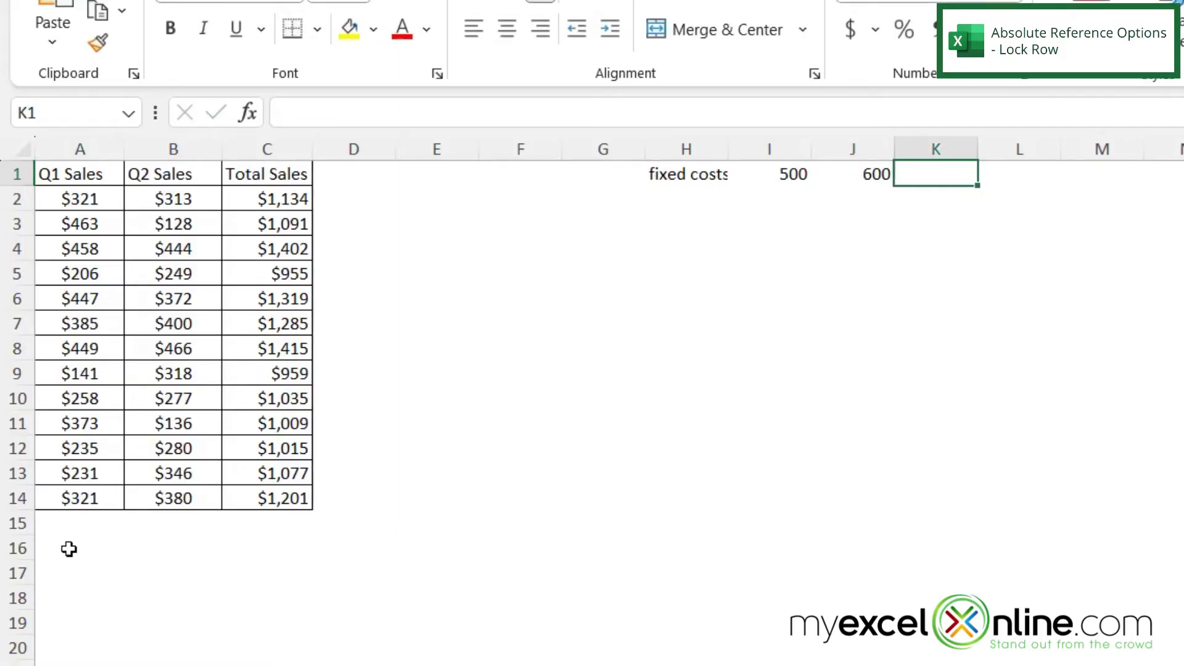
type("700")
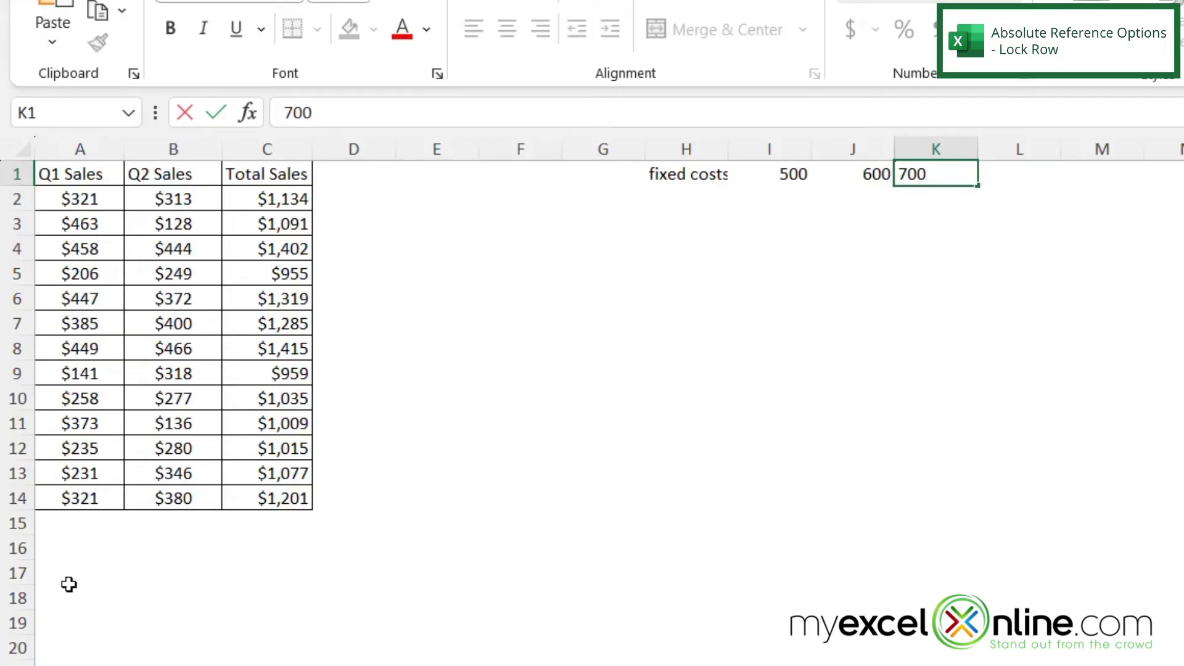
- Enter =I1 in A17, fill it across to C17, then down to row 19
left_click(69, 574)
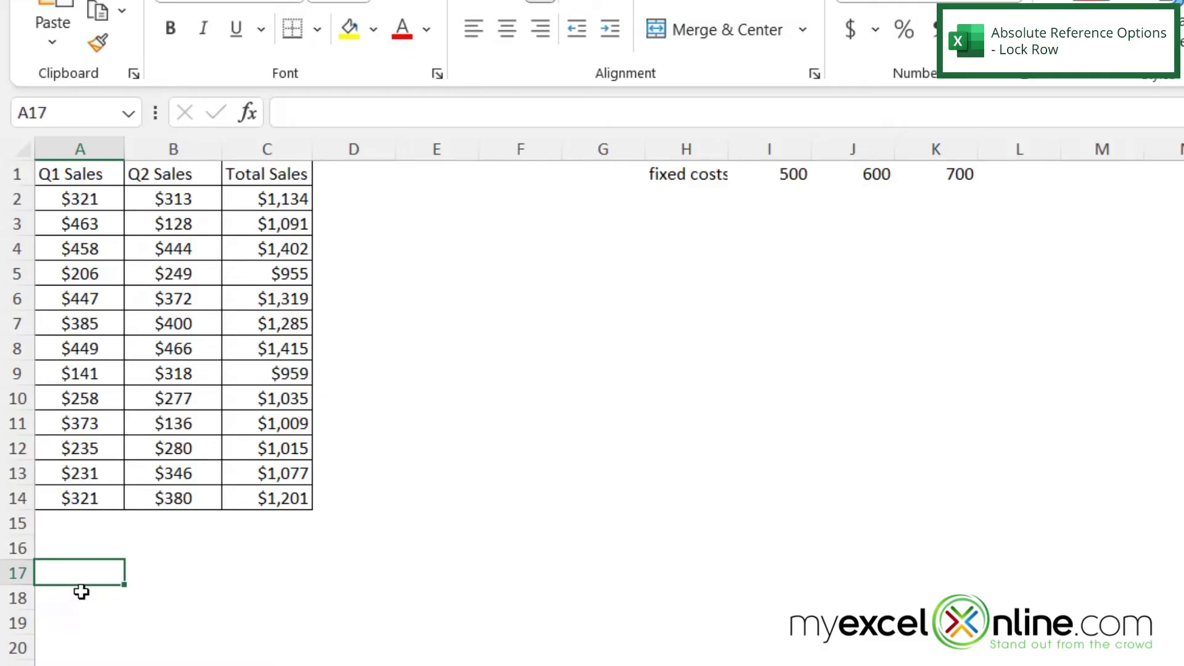
type("=")
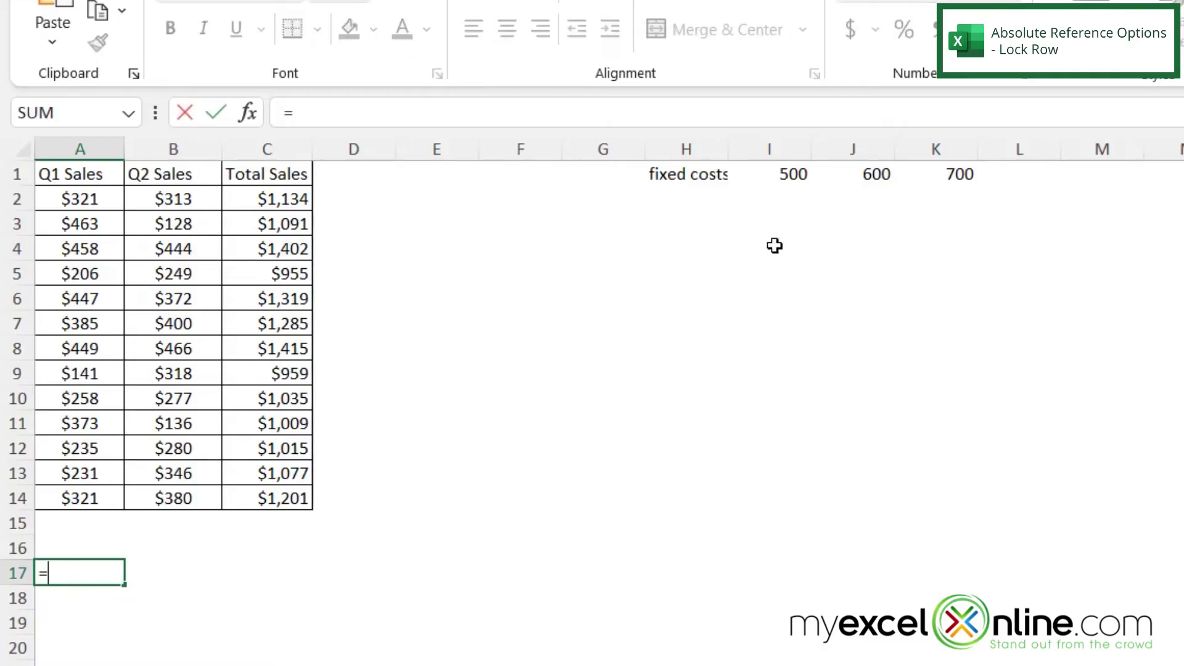
left_click(783, 172)
key("Return")
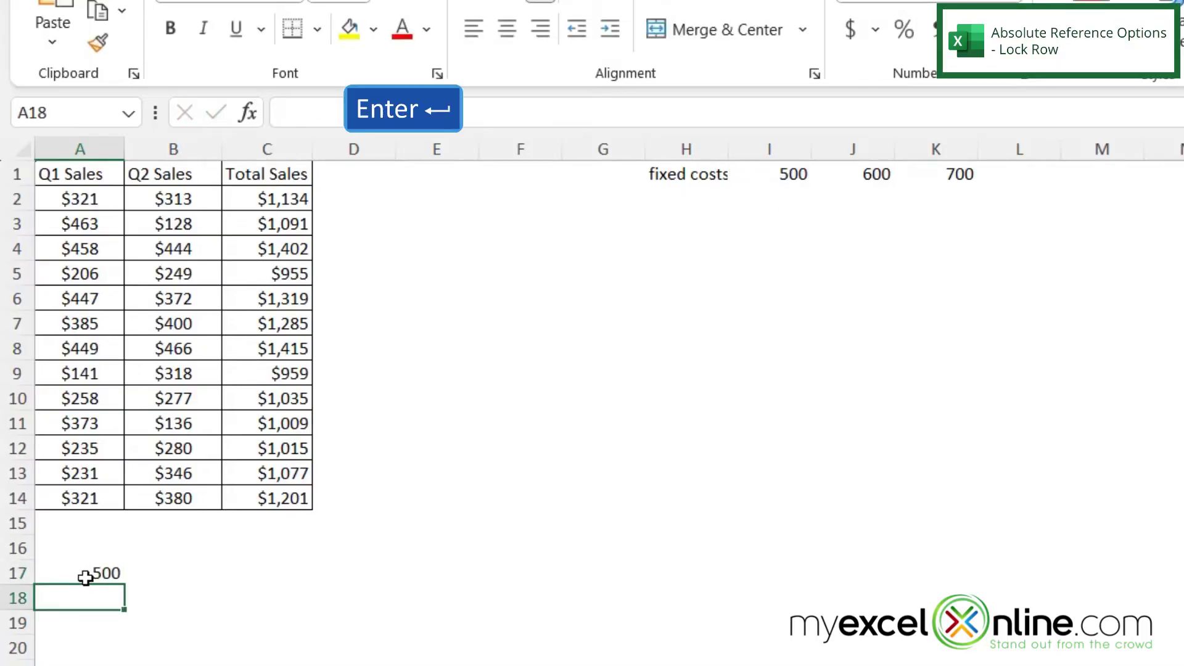
left_click(84, 573)
left_click_drag(129, 586, 285, 584)
left_click(80, 572)
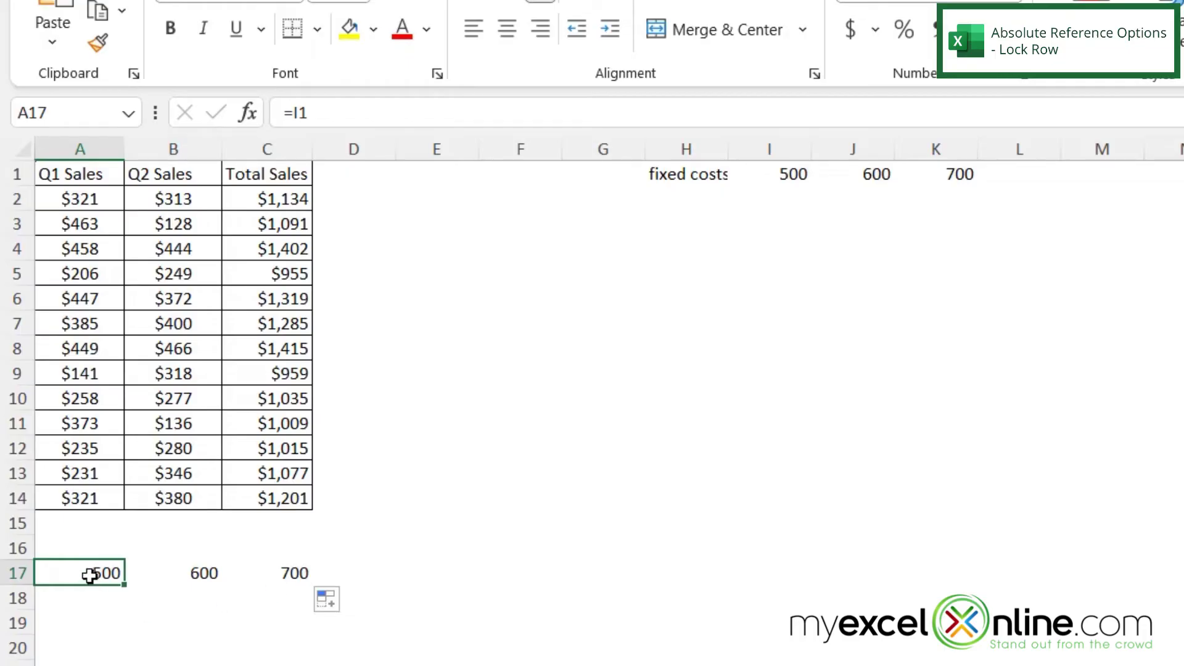
left_click_drag(90, 573, 298, 630)
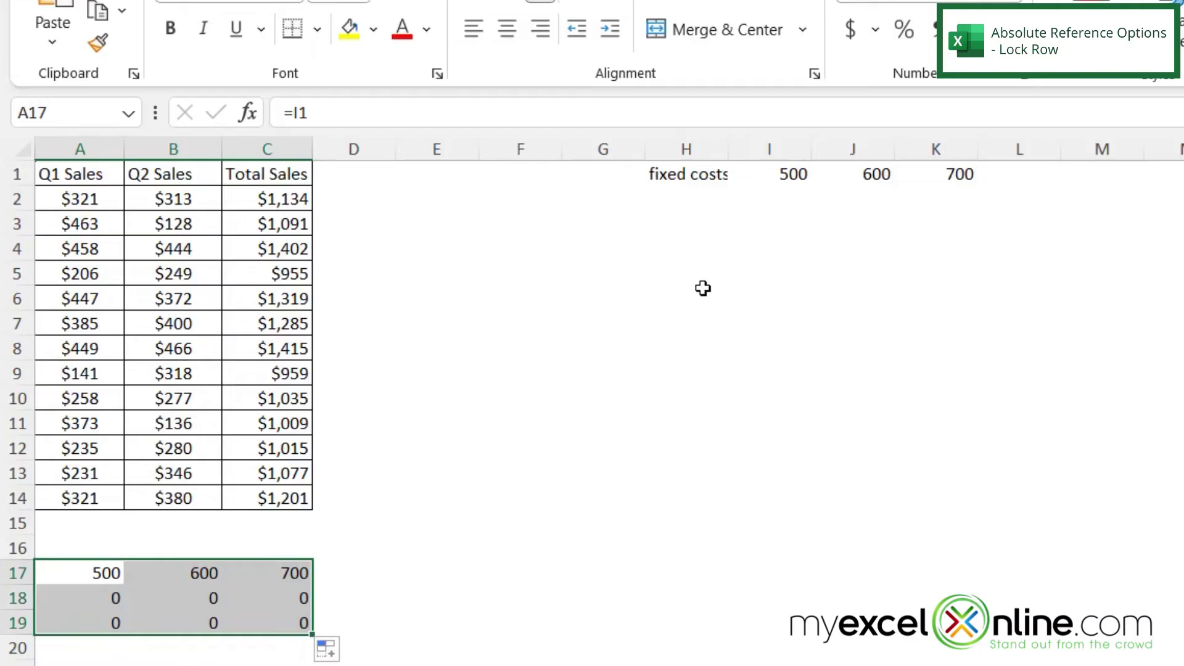
left_click(102, 596)
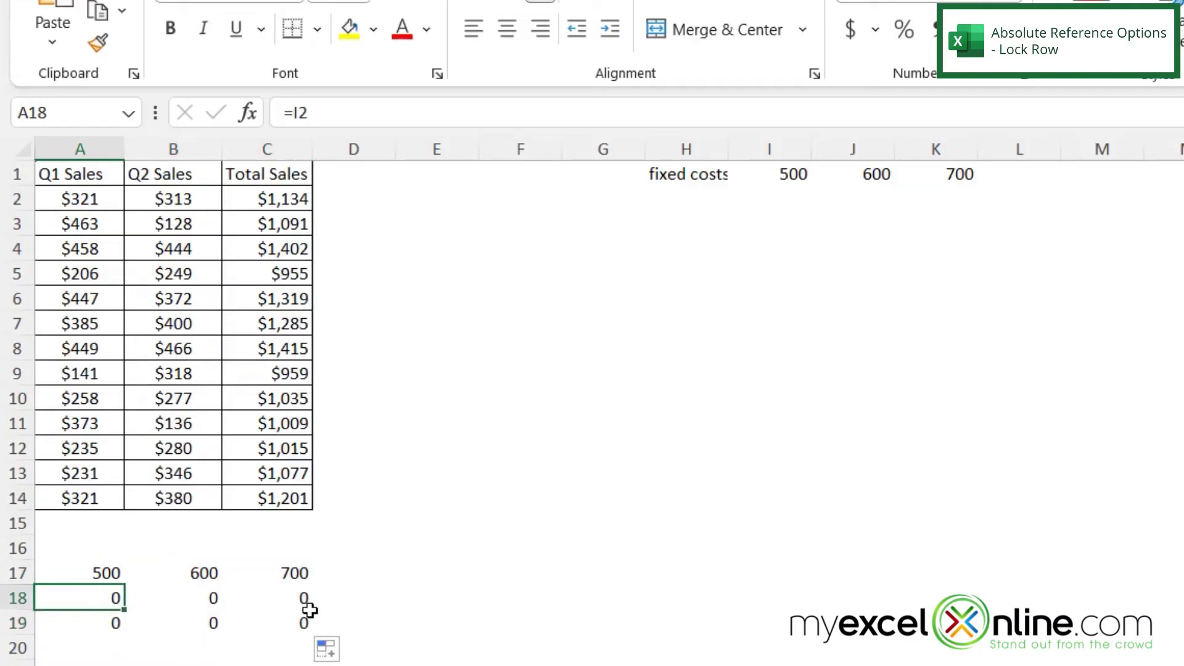
- Lock A17's reference fully as =$I$1 and fill it across to C17
left_click(101, 571)
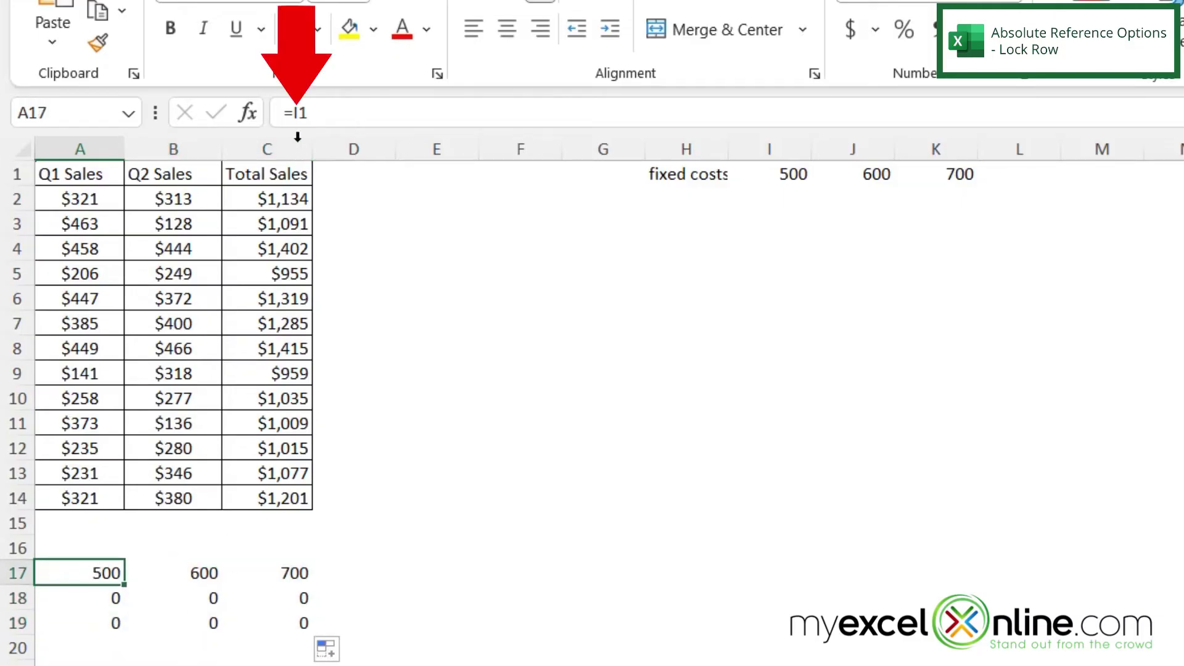
left_click(295, 113)
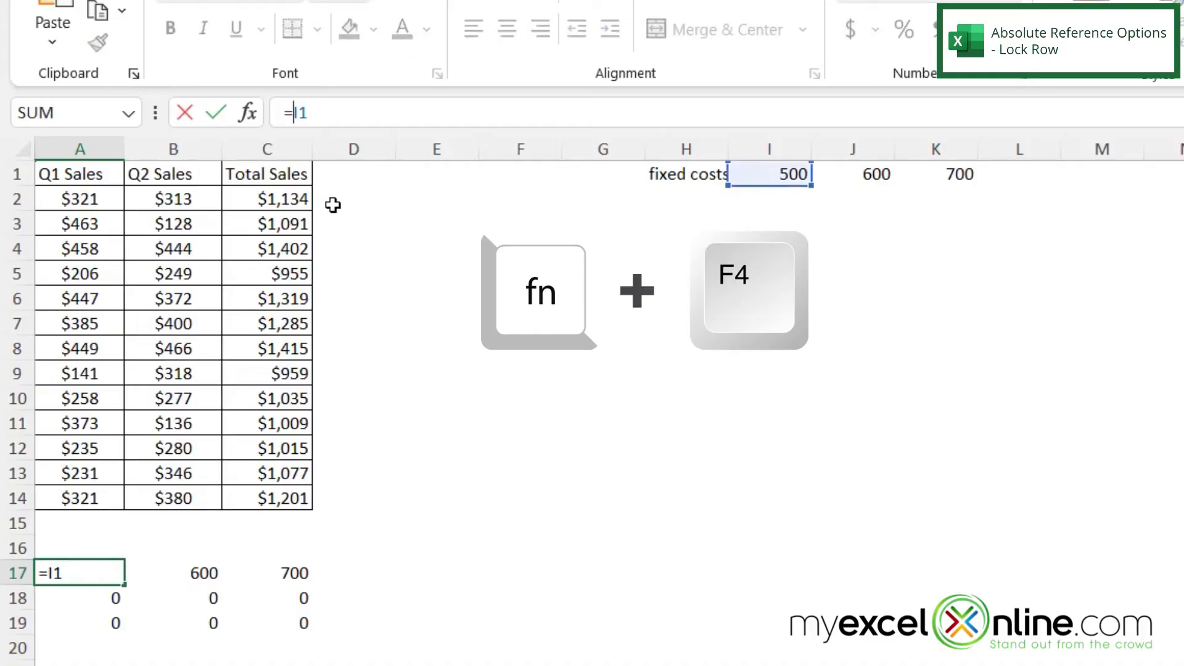
key("F4")
key("Return")
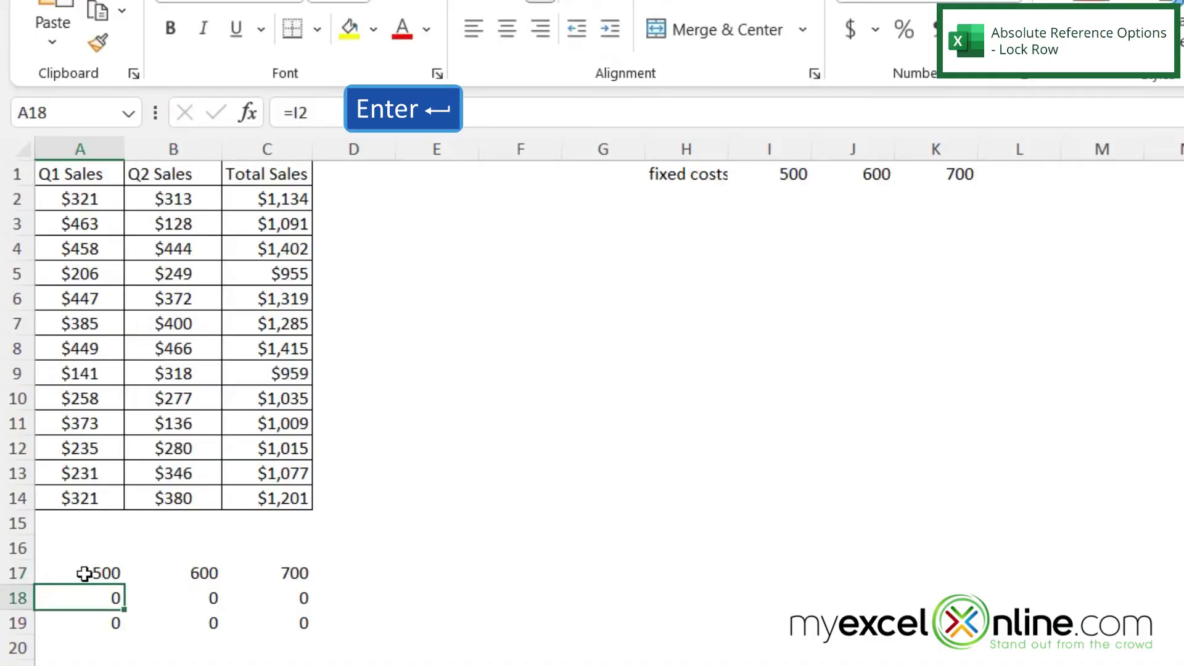
left_click(87, 571)
left_click_drag(122, 585, 310, 595)
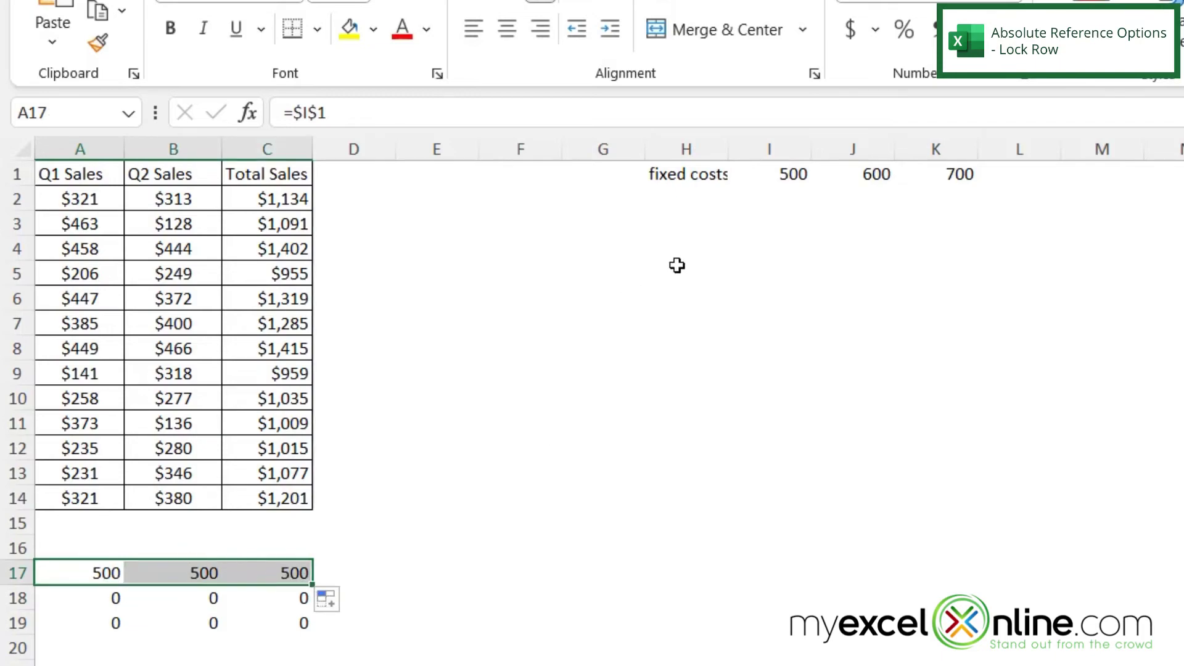
left_click(81, 572)
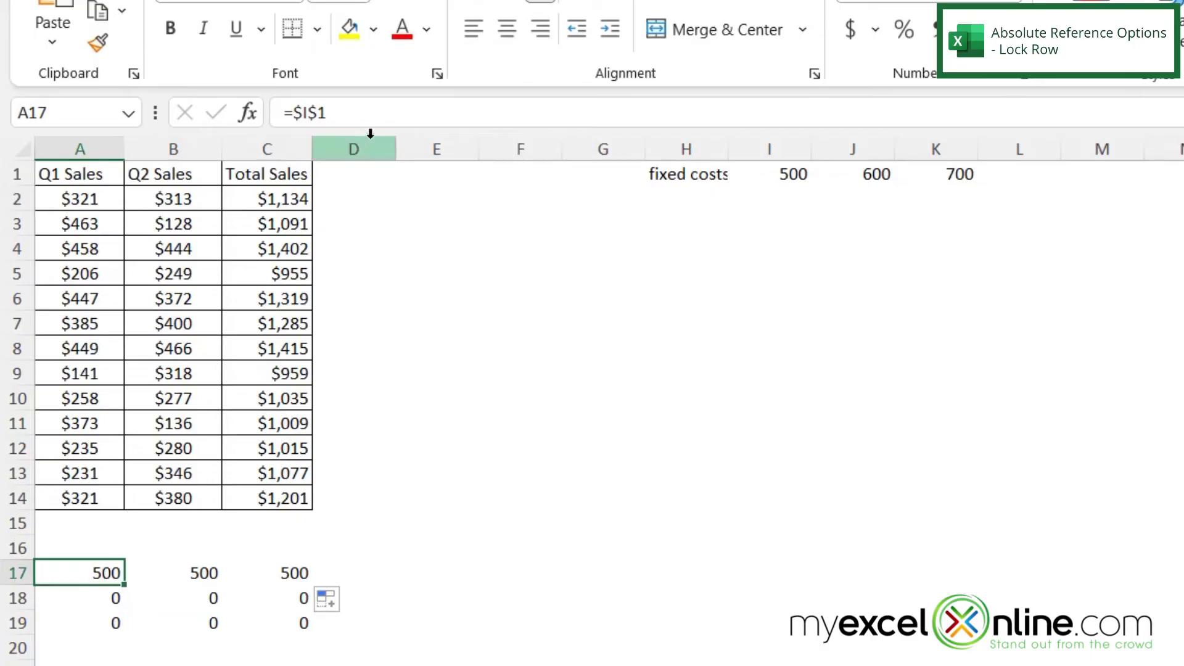
- Change A17 to row-locked =I$1 and refill across, giving =J$1 and =K$1
left_click(302, 111)
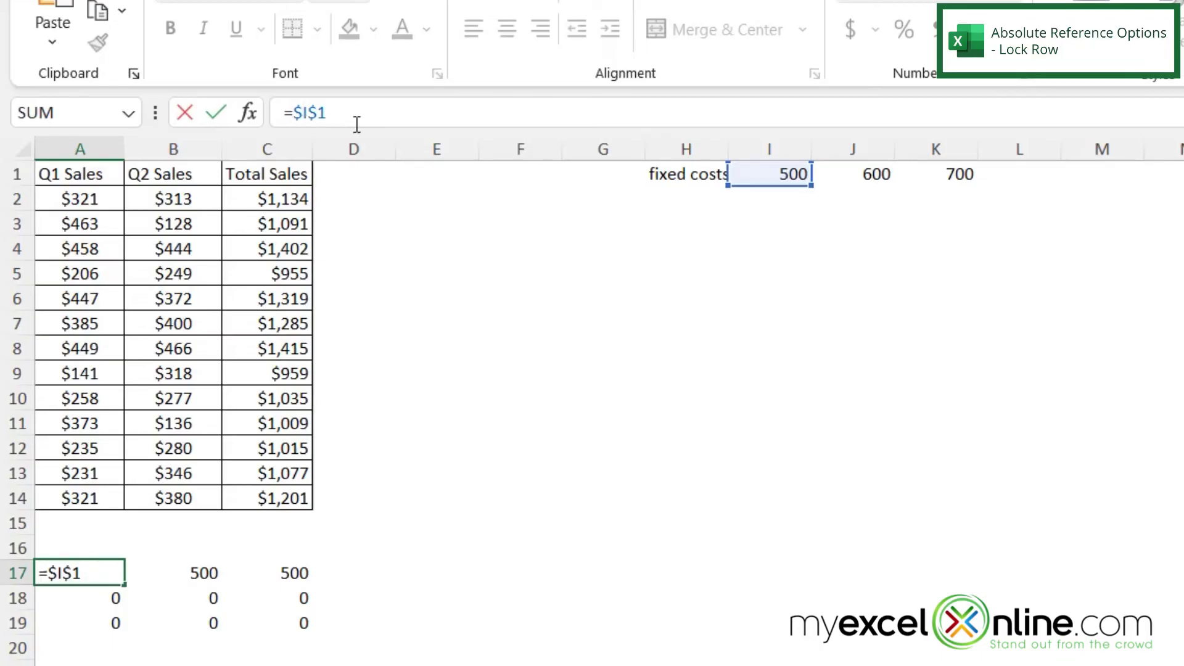
key("BackSpace")
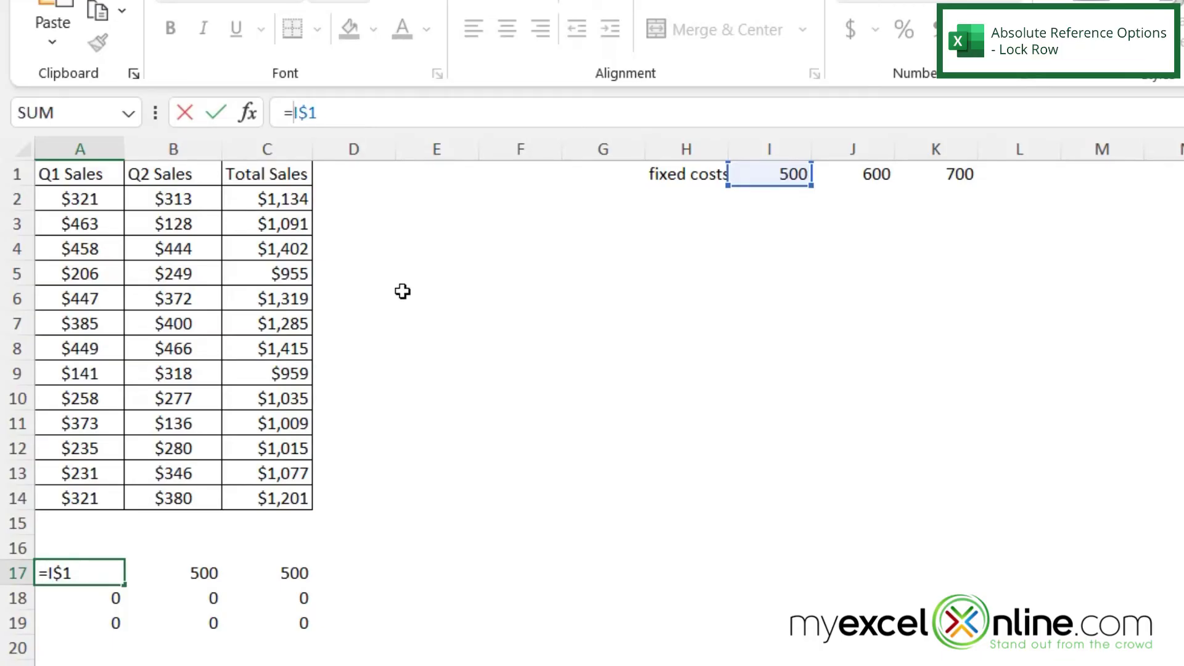
key("Return")
left_click(79, 569)
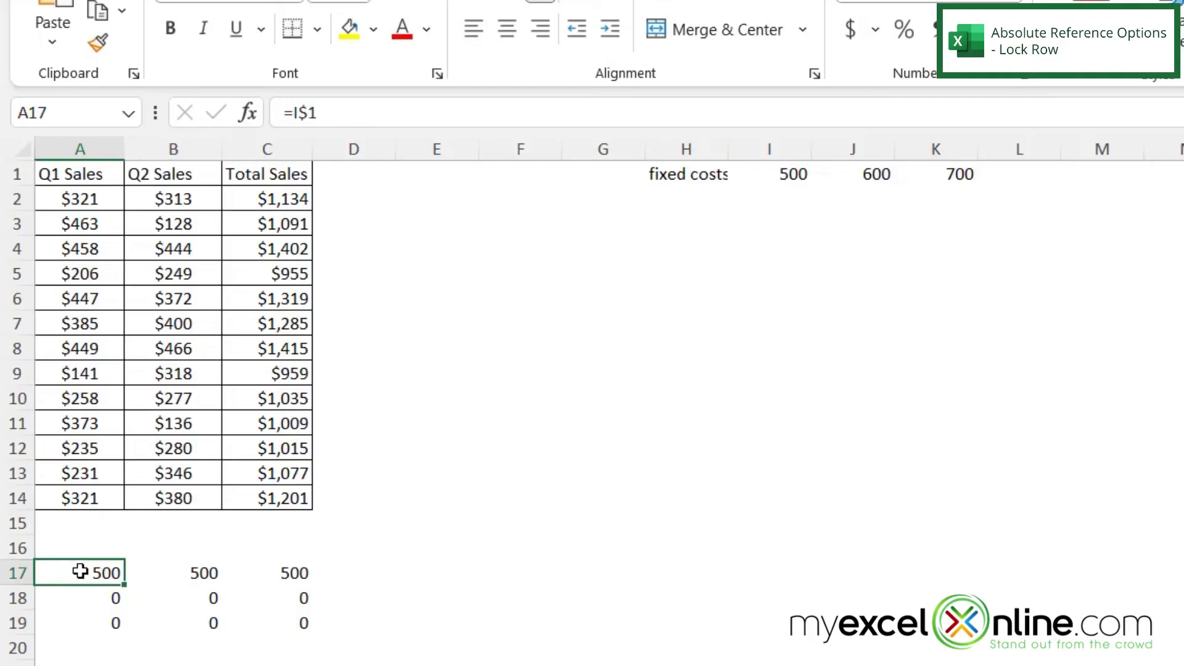
left_click_drag(126, 589, 303, 571)
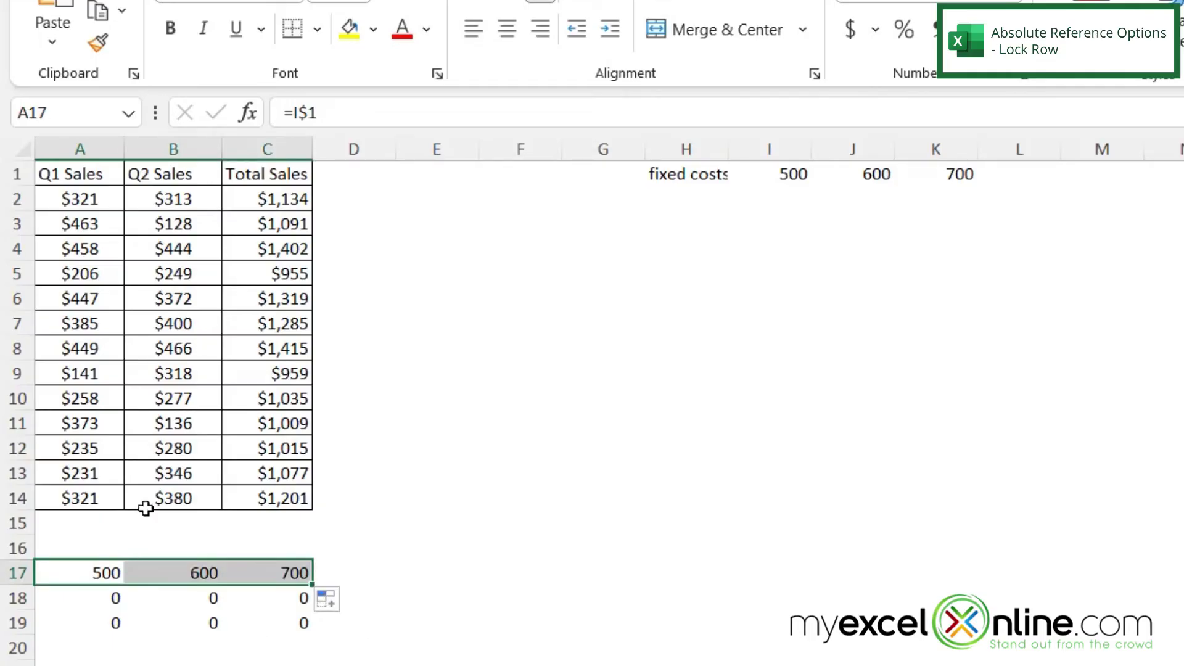
left_click(87, 574)
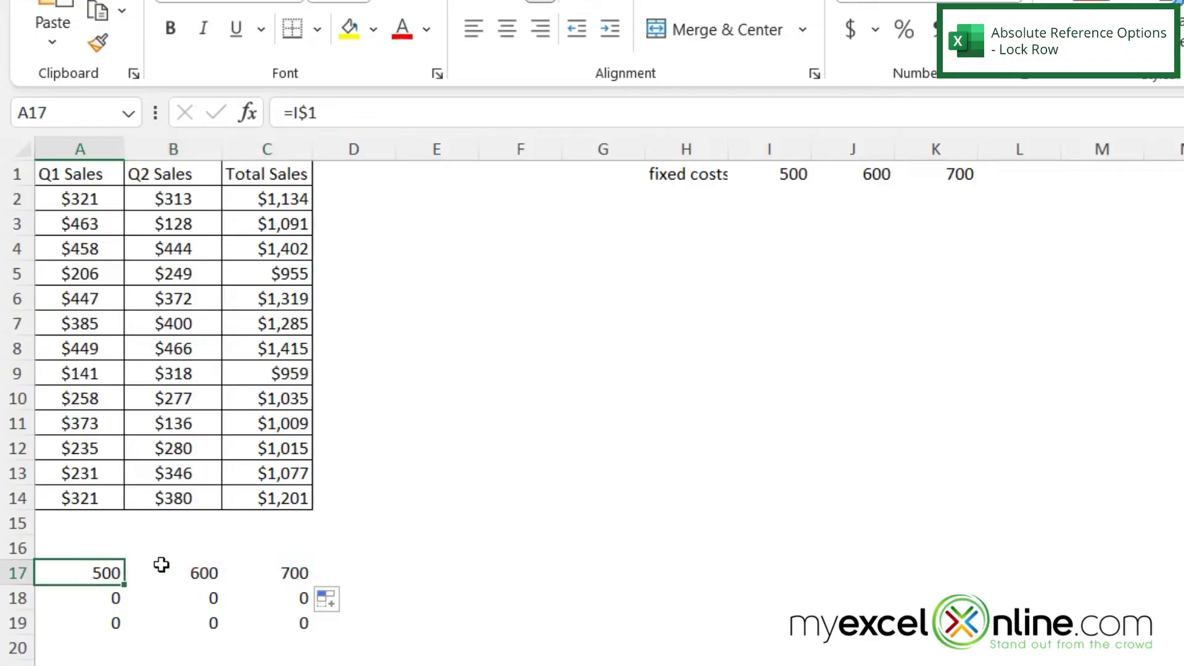
left_click(162, 571)
left_click(259, 573)
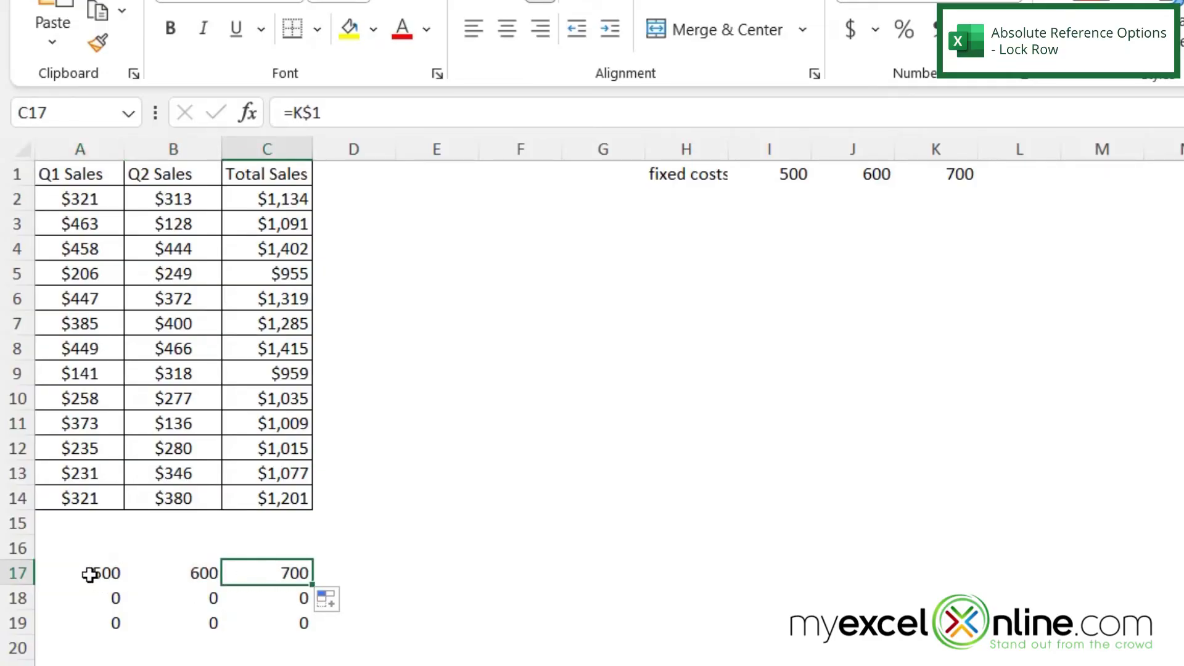
left_click_drag(87, 575, 307, 635)
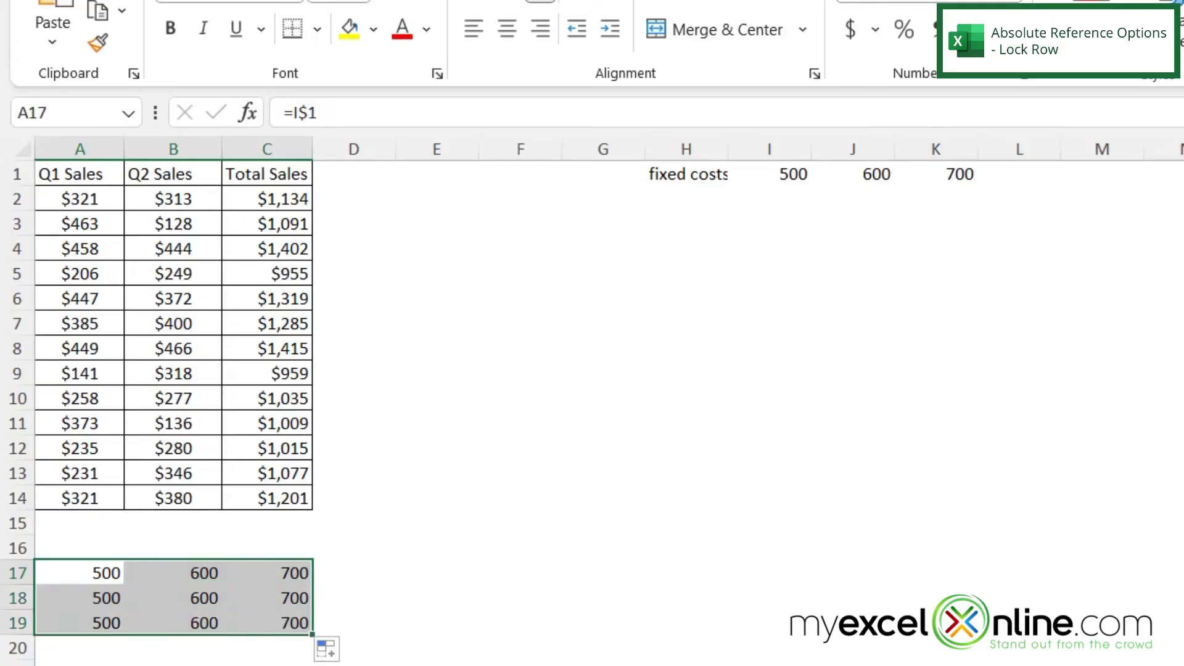
left_click(94, 598)
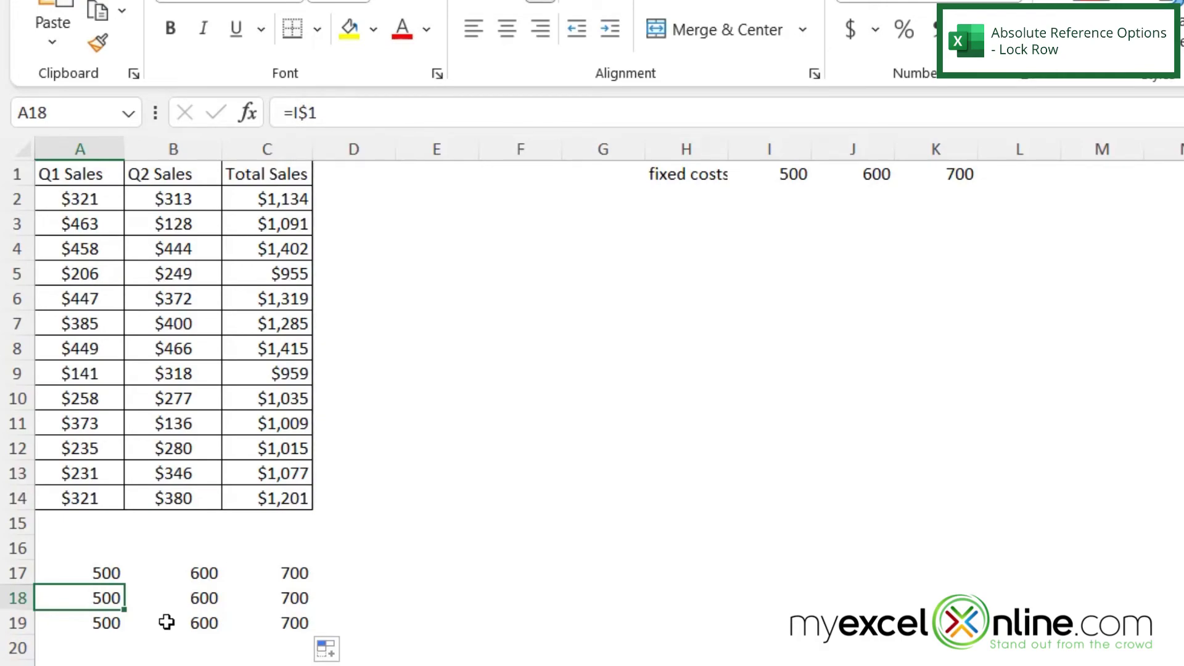
left_click(175, 599)
left_click(259, 603)
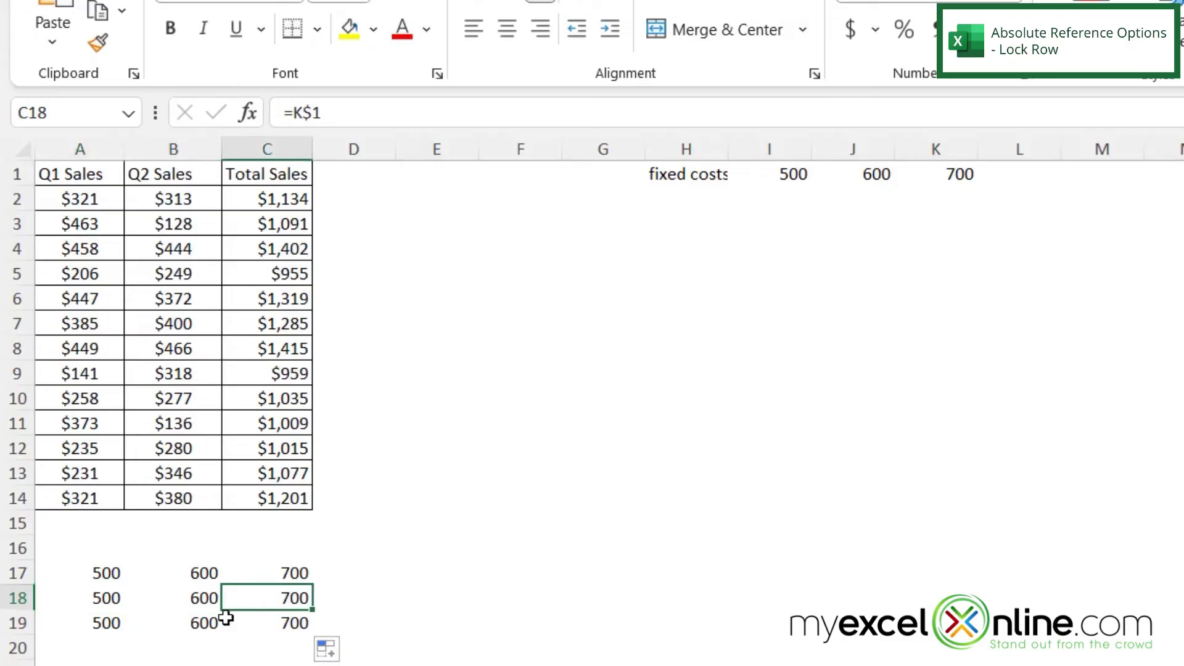
left_click(108, 624)
left_click(198, 626)
left_click(272, 628)
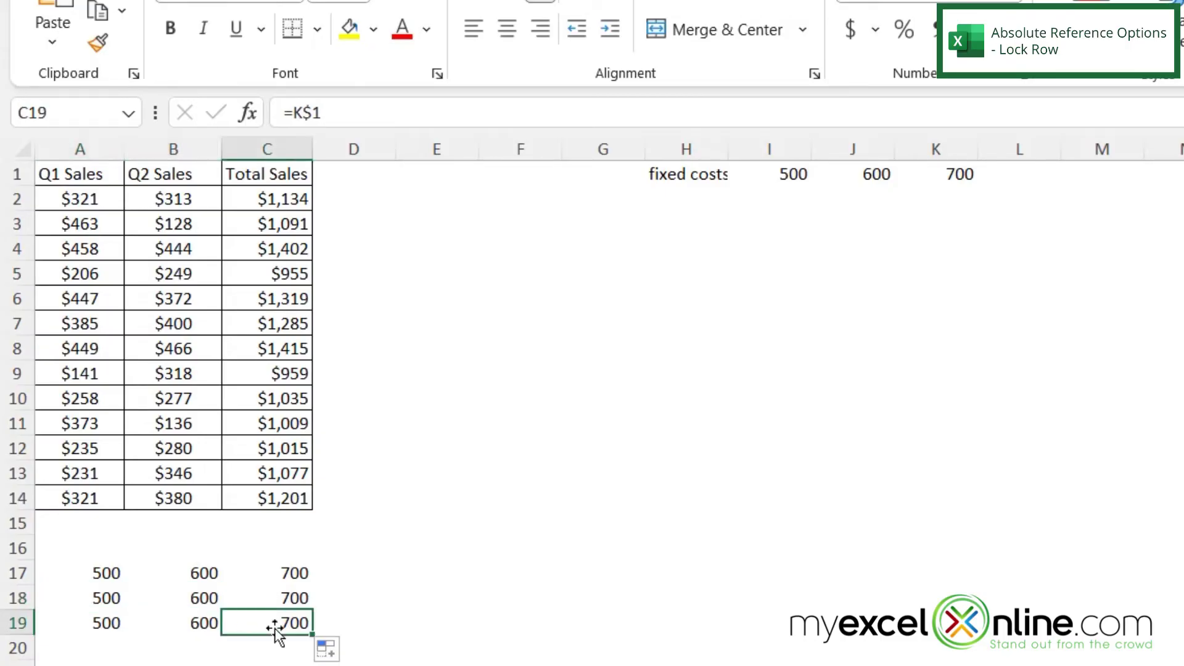
left_click(117, 623)
left_click(201, 624)
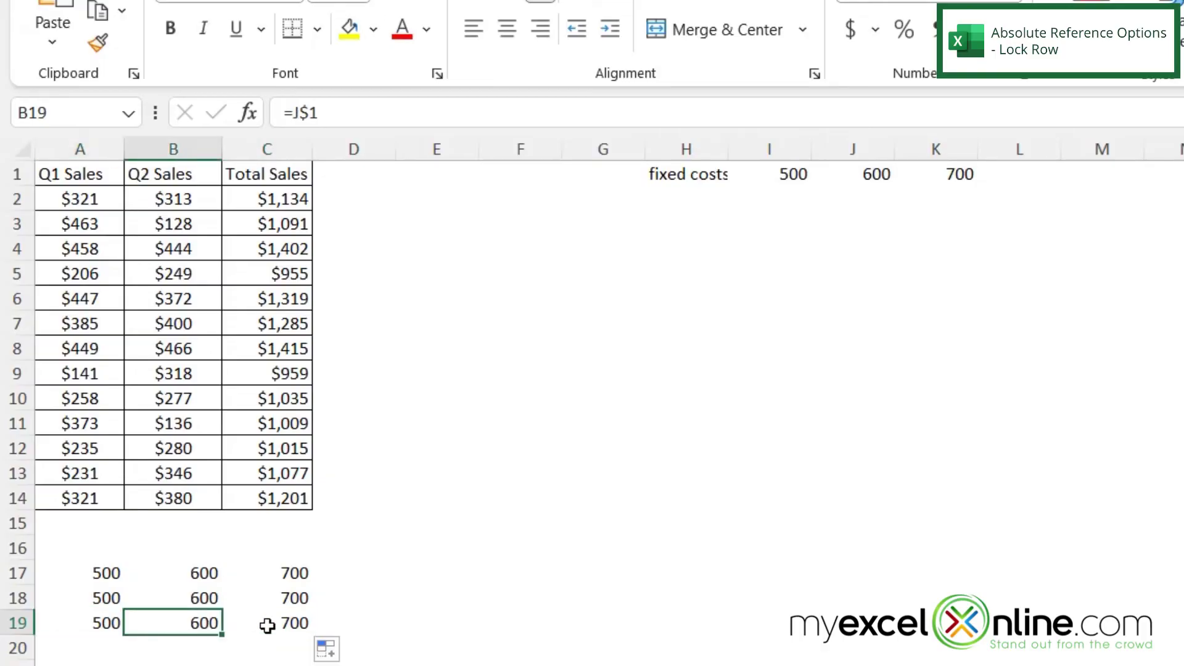
left_click(267, 625)
- Put 600 in I2 and 700 in I3, and clear the old costs from J1:K1
left_click(86, 599)
left_click(798, 192)
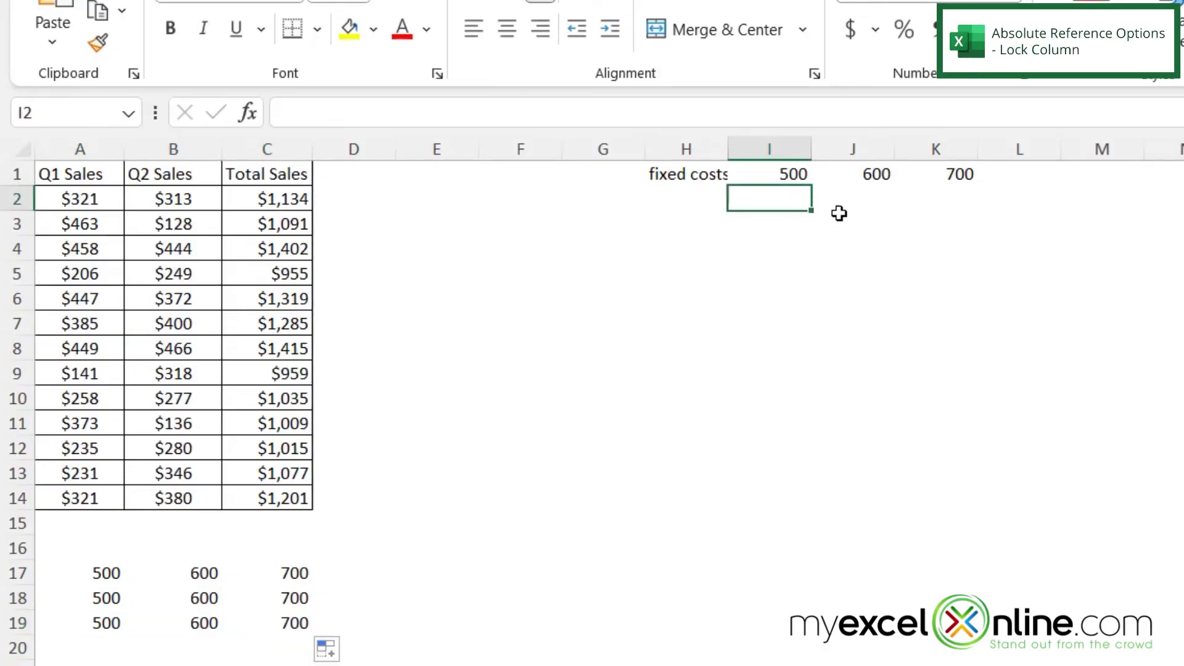
type("600")
key("Return")
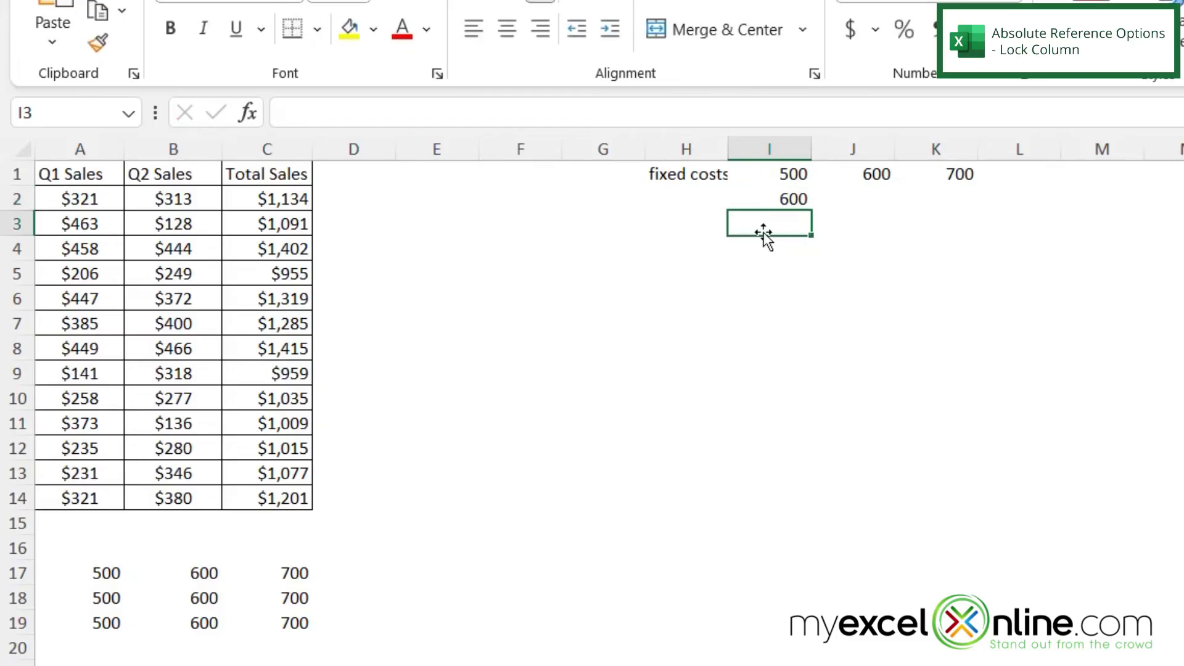
type("700")
left_click_drag(867, 178, 967, 180)
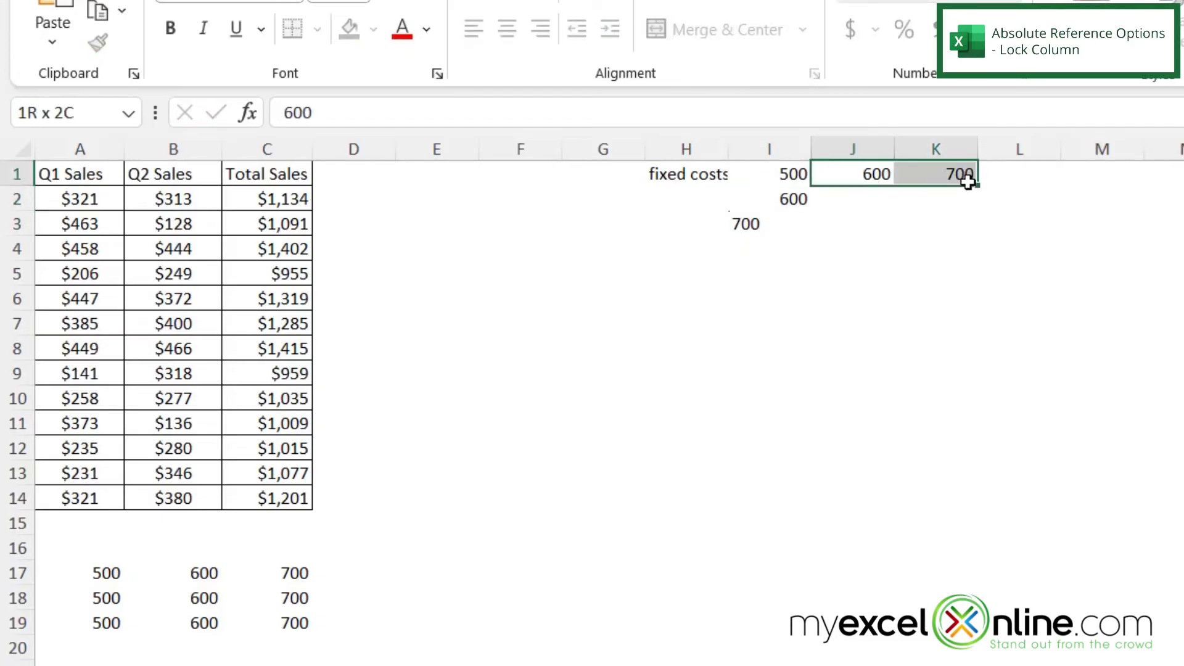
key("Delete")
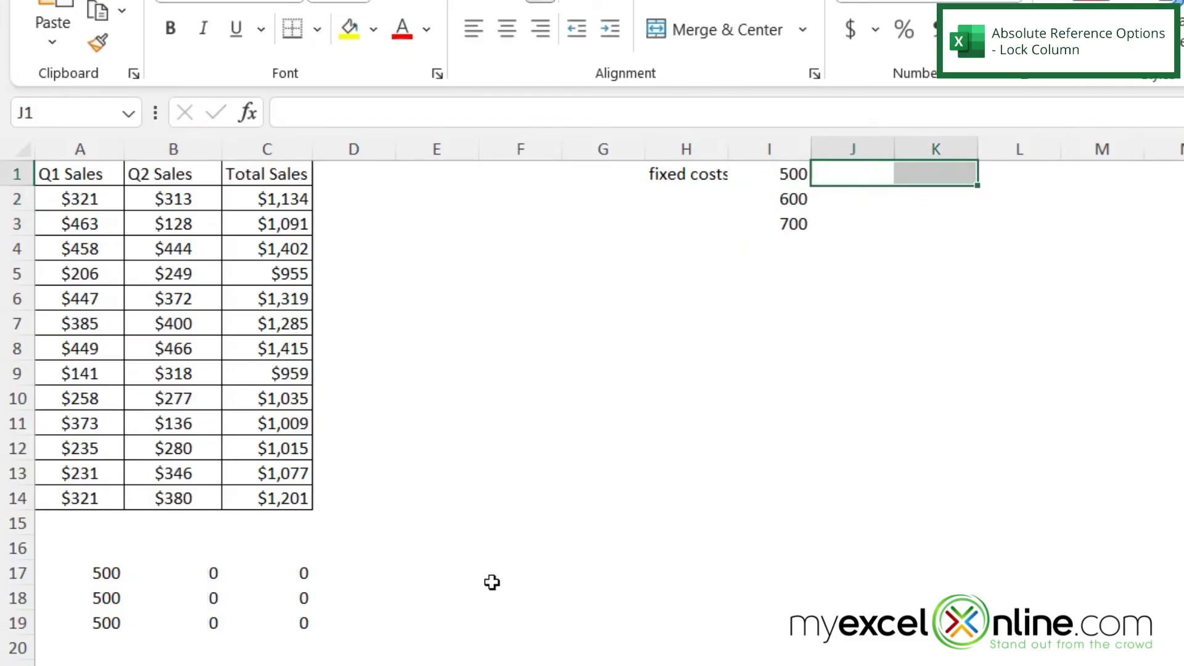
- Enter =I2 in A18 and =I3 in A19, then copy A17:A19 into column B
left_click(102, 574)
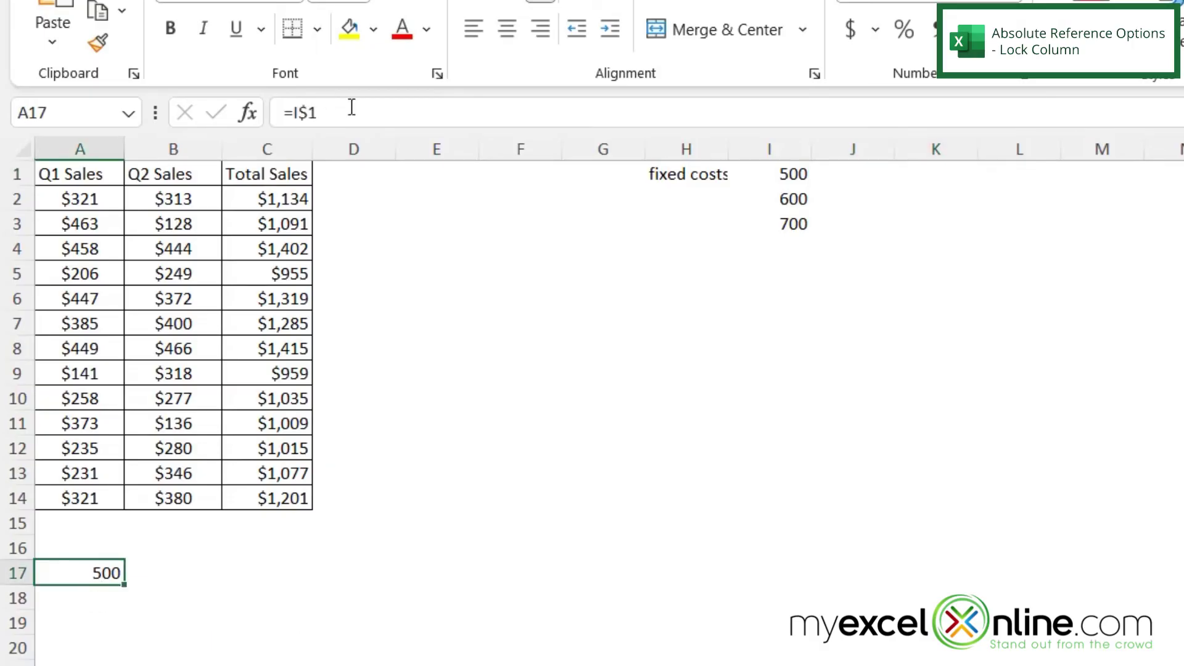
double_click(93, 597)
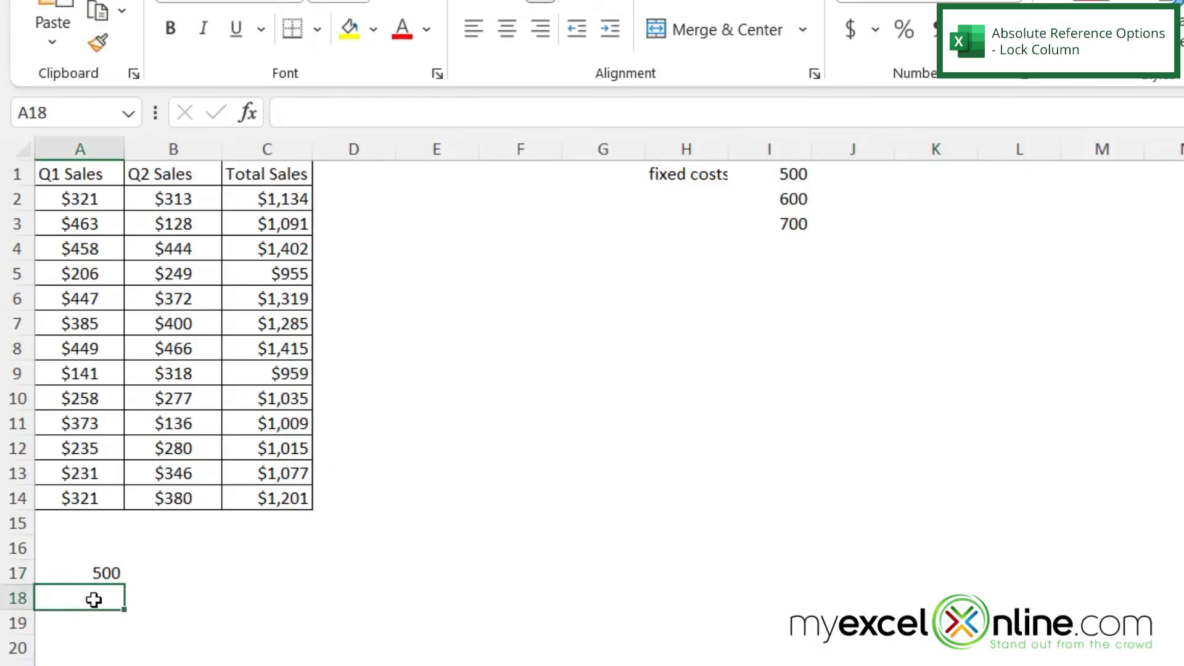
type("=")
left_click(781, 200)
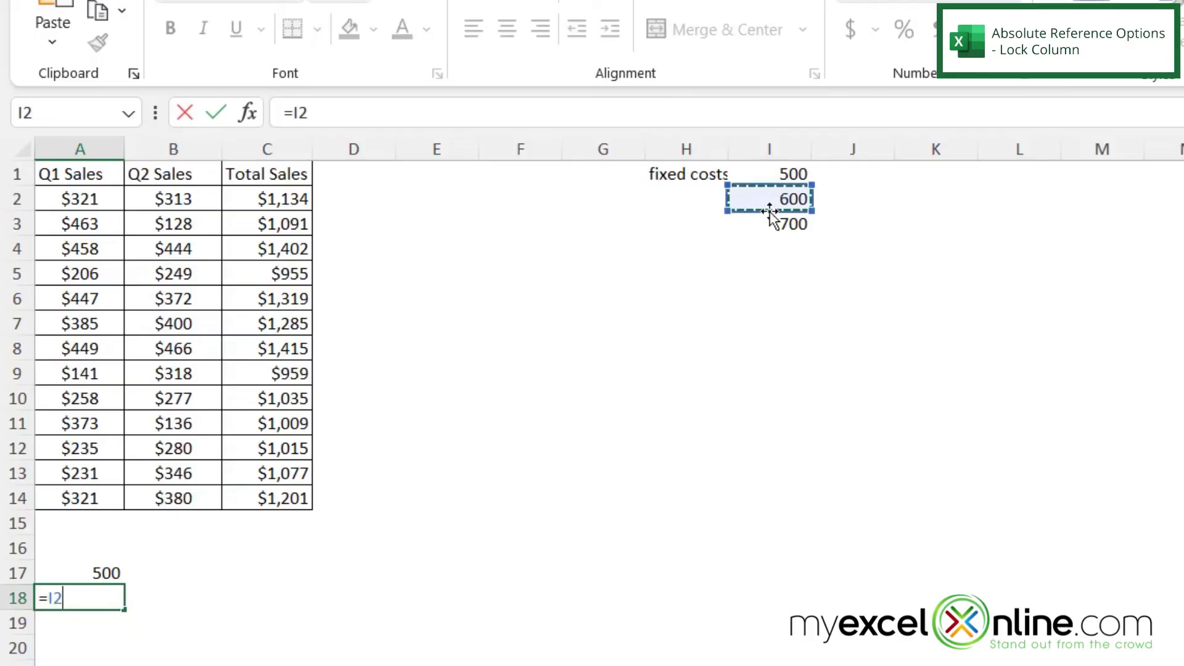
key("Return")
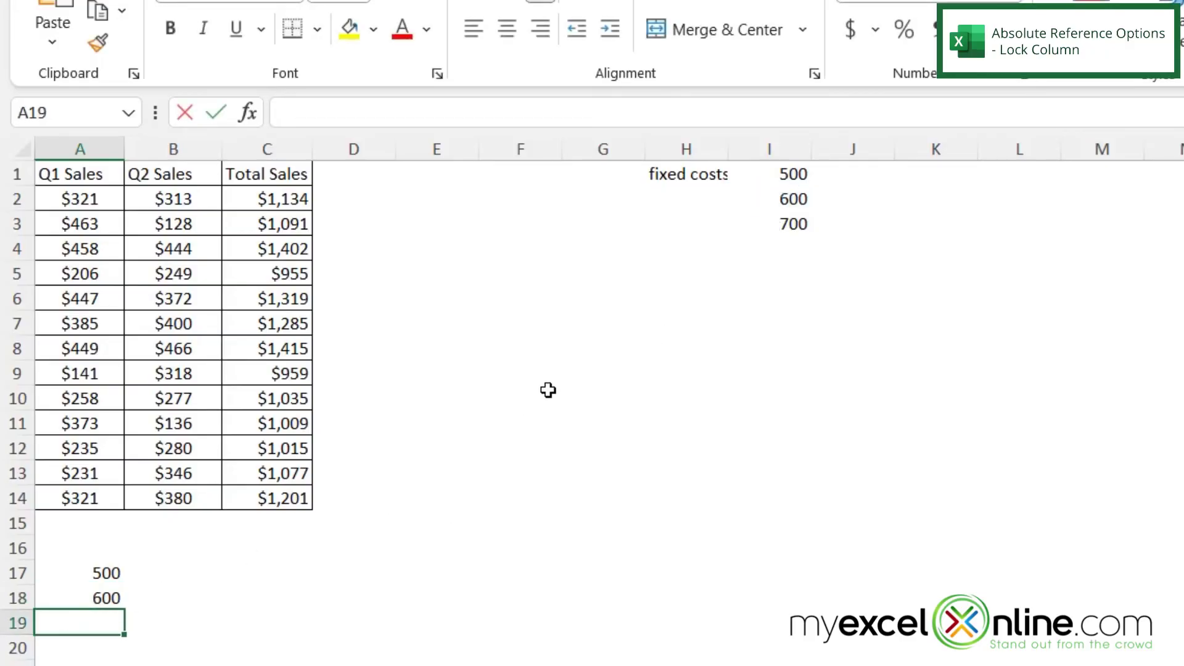
type("=")
left_click(795, 224)
key("Return")
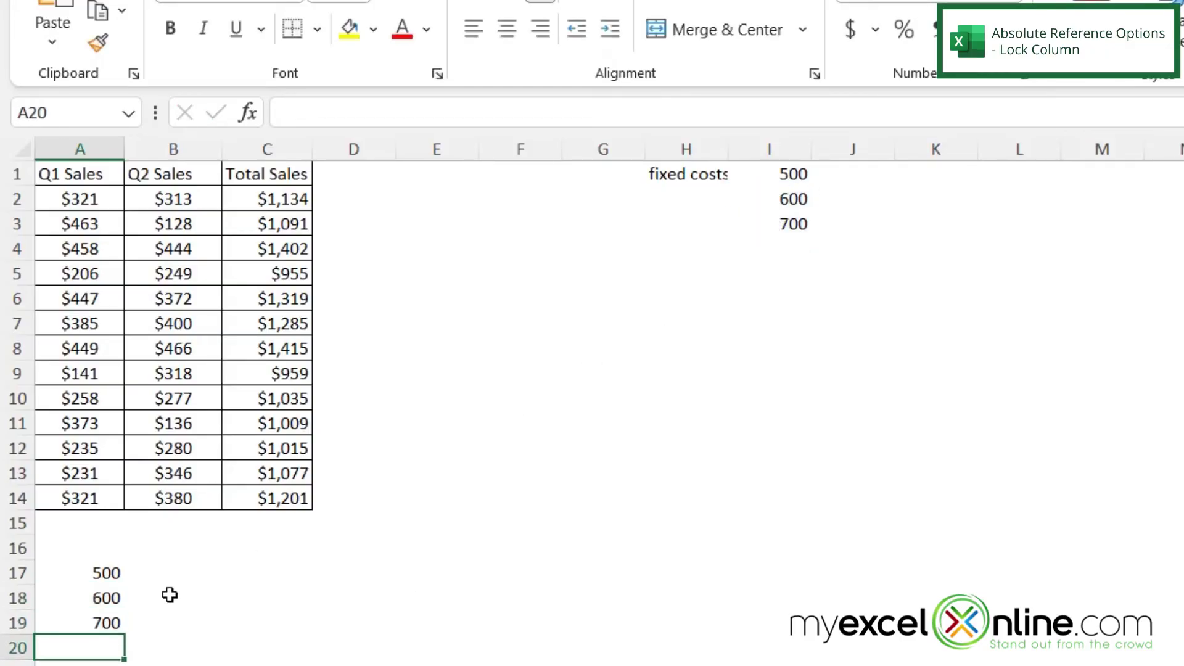
left_click_drag(109, 574, 203, 620)
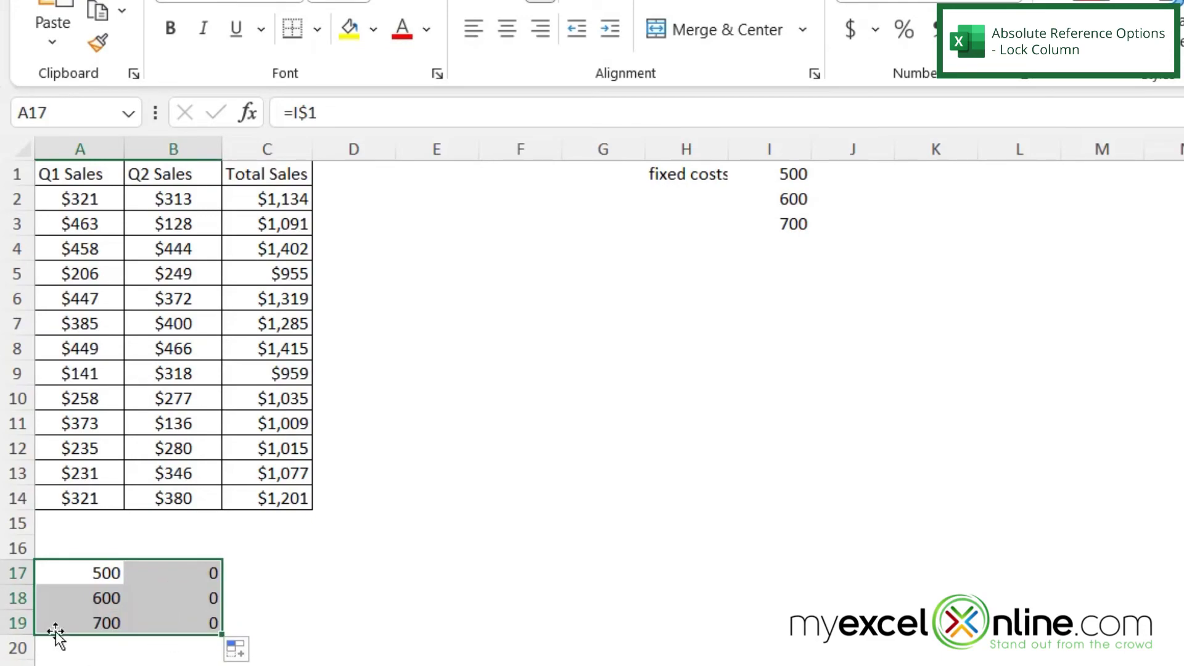
- Change the A17:A19 formulas to column-locked =$I1, =$I2 and =$I3
left_click(63, 578)
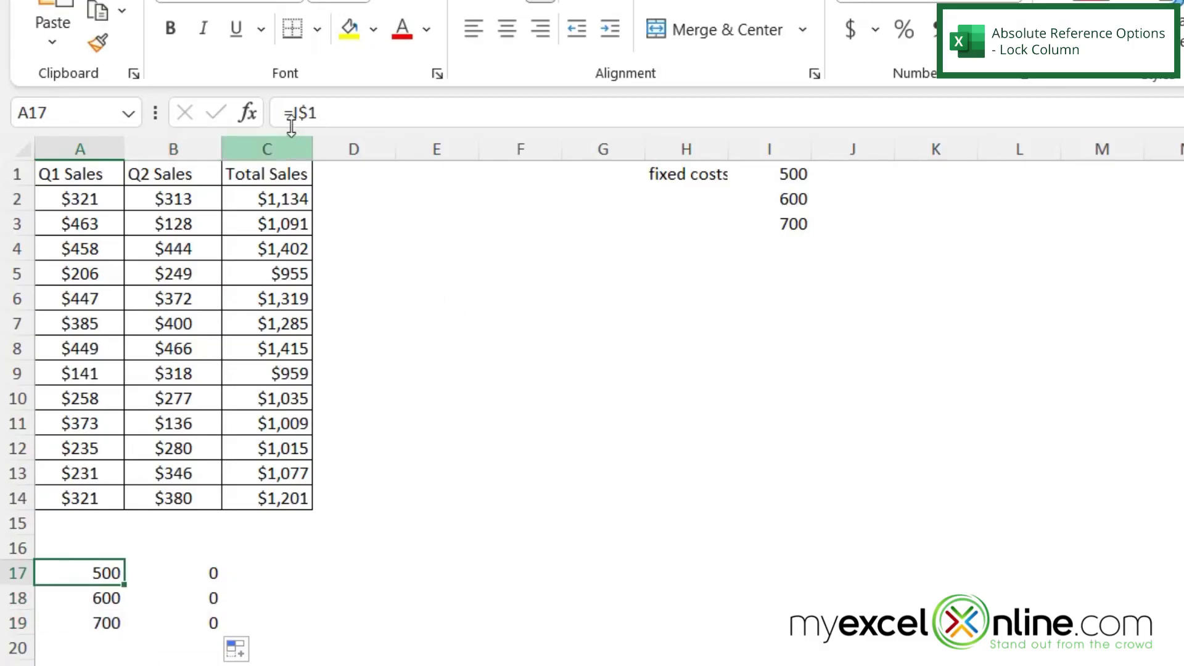
left_click(302, 113)
key("BackSpace")
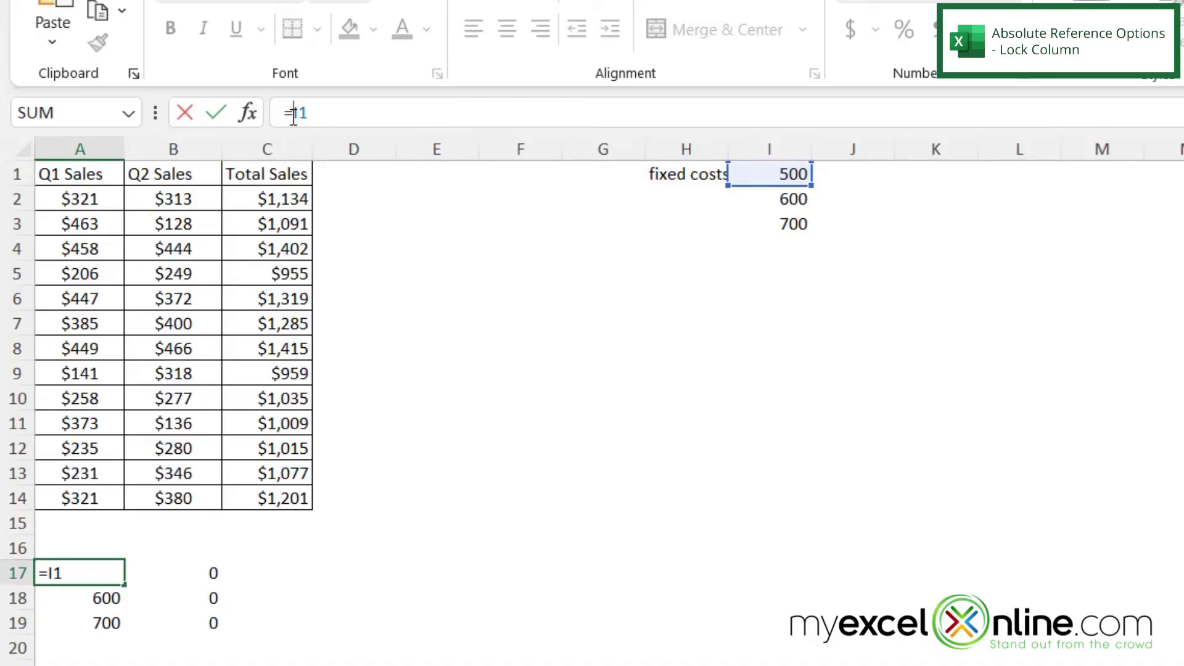
type("$")
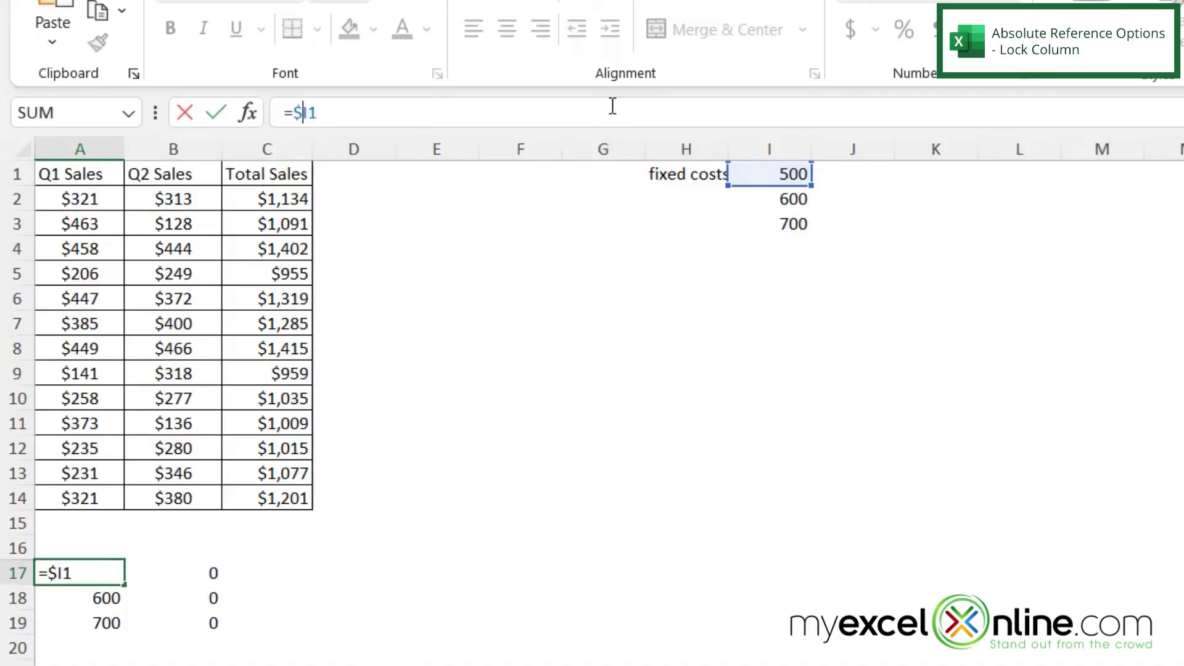
key("Return")
left_click(294, 113)
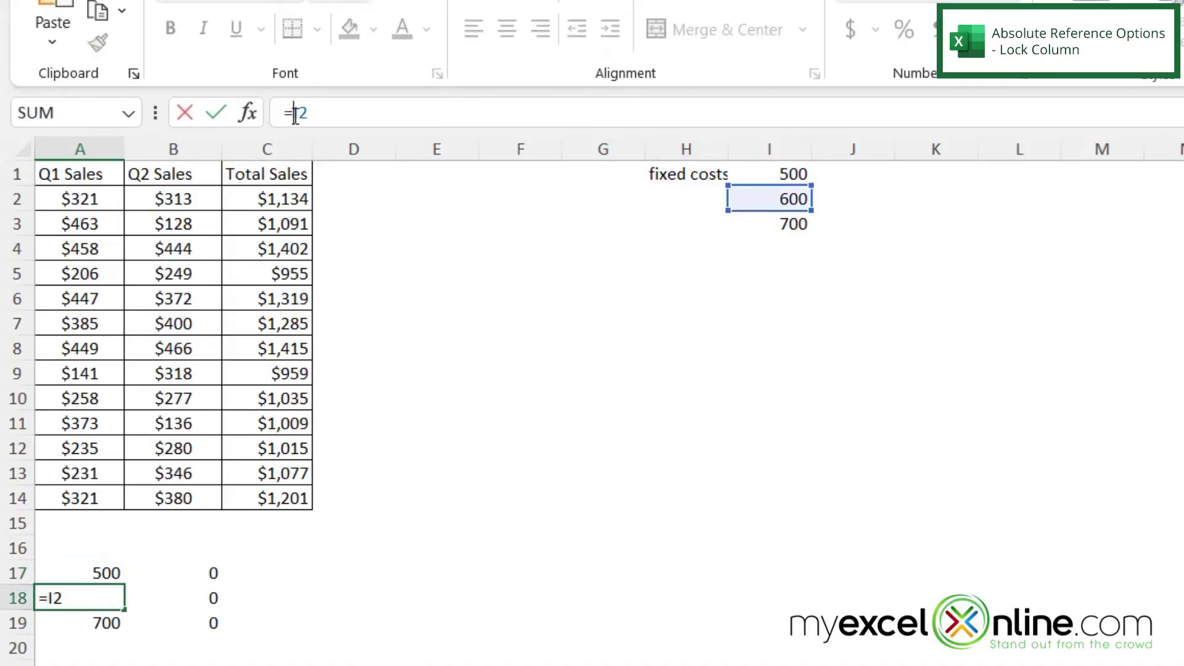
key("Return")
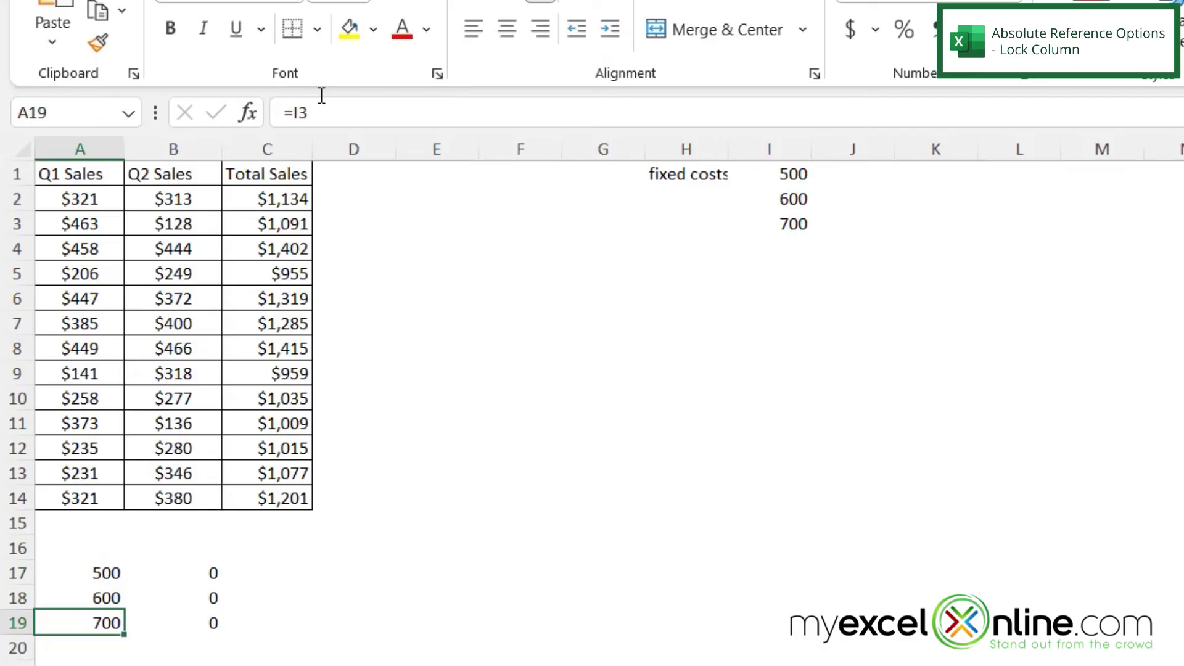
left_click(292, 114)
type("$")
key("Return")
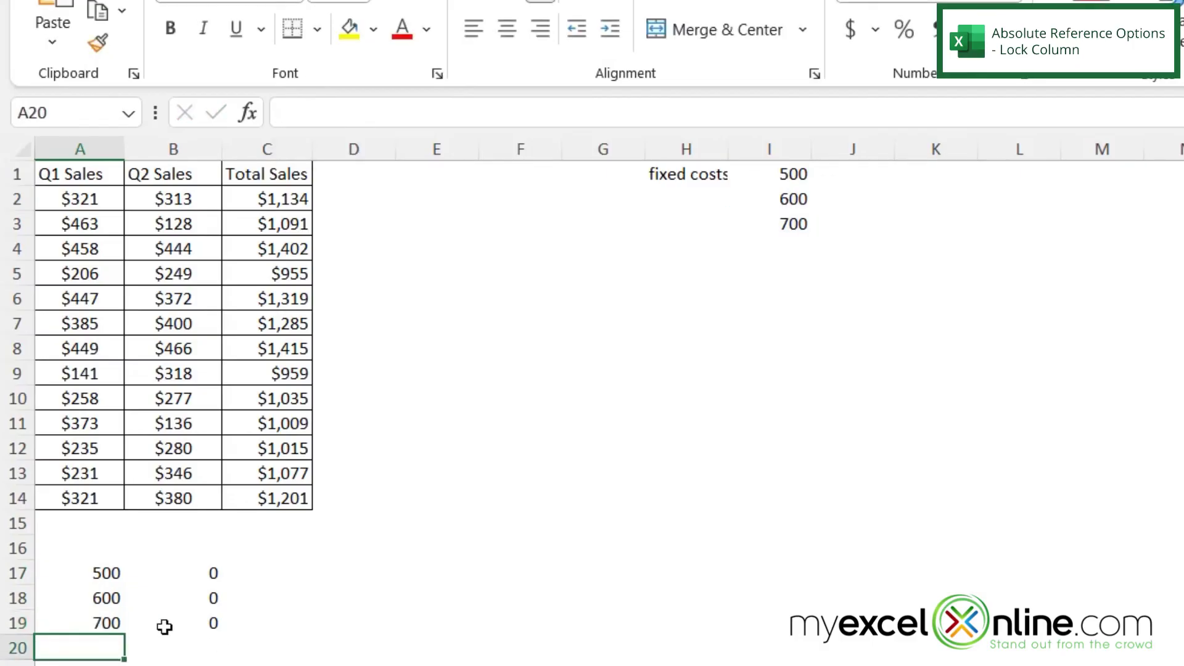
- Copy A17:A19 into column B and confirm B17:B19 show 500, 600, 700
left_click_drag(90, 570, 220, 626)
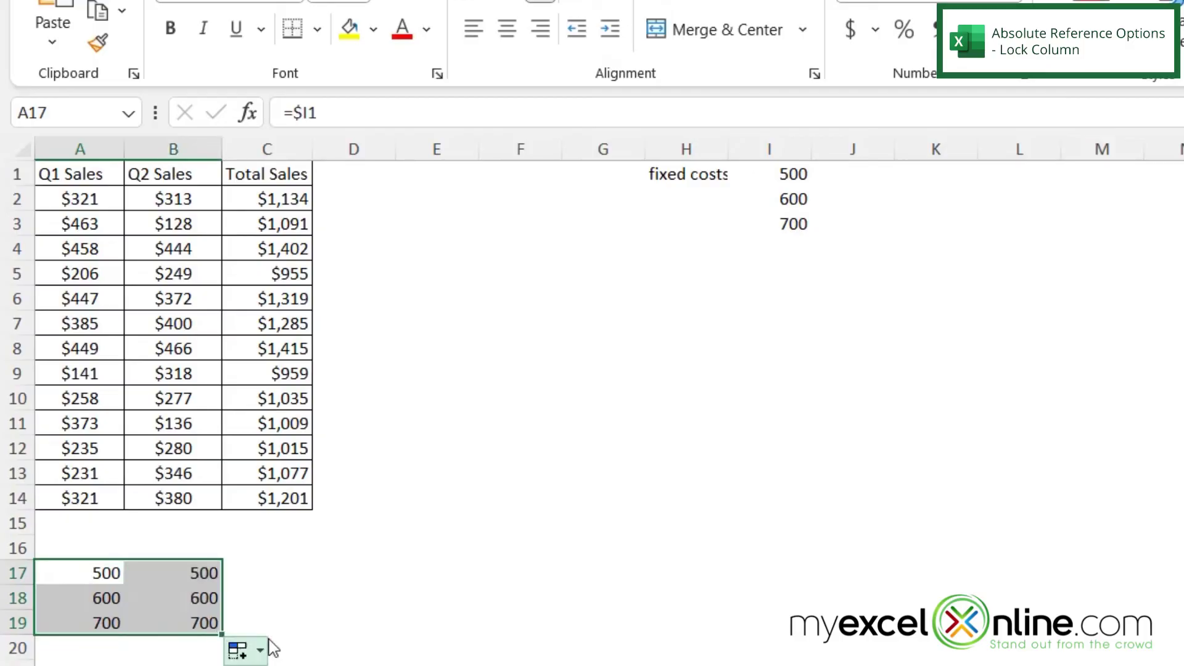
left_click(197, 572)
left_click(195, 601)
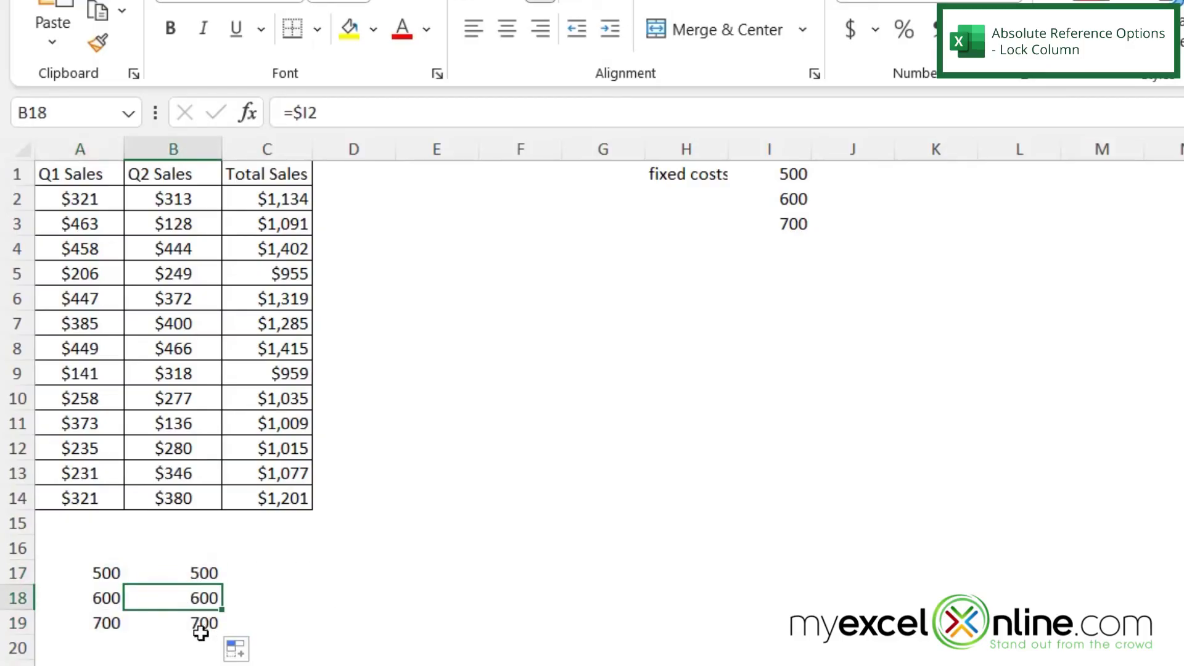
left_click(197, 627)
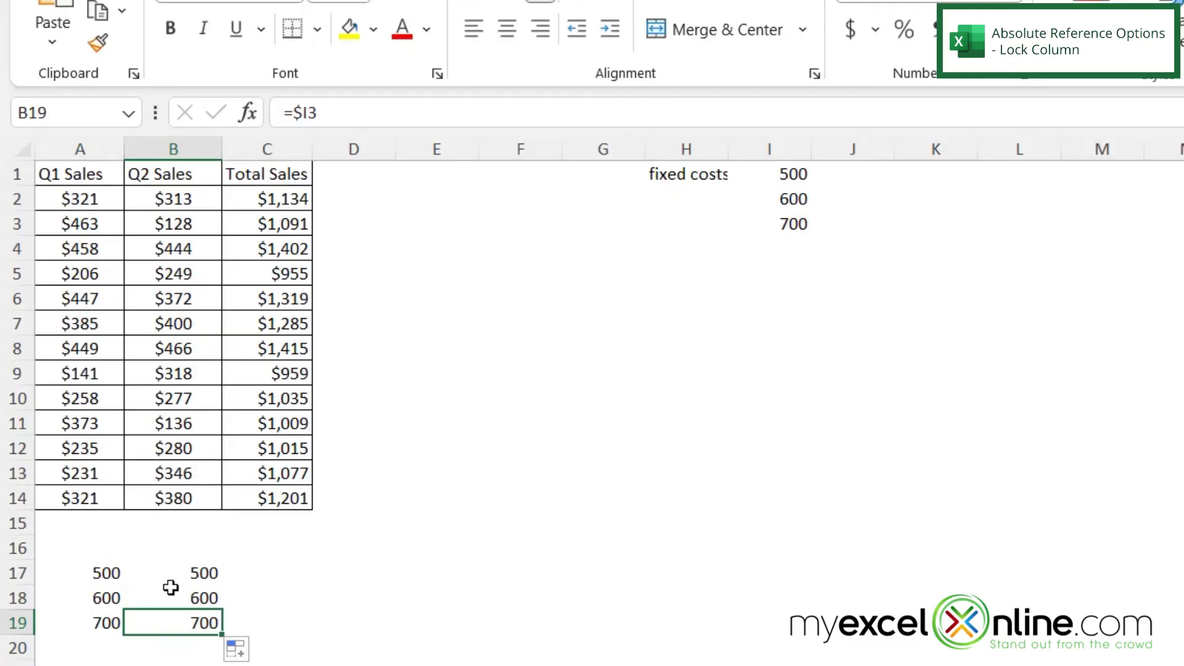
left_click(101, 582)
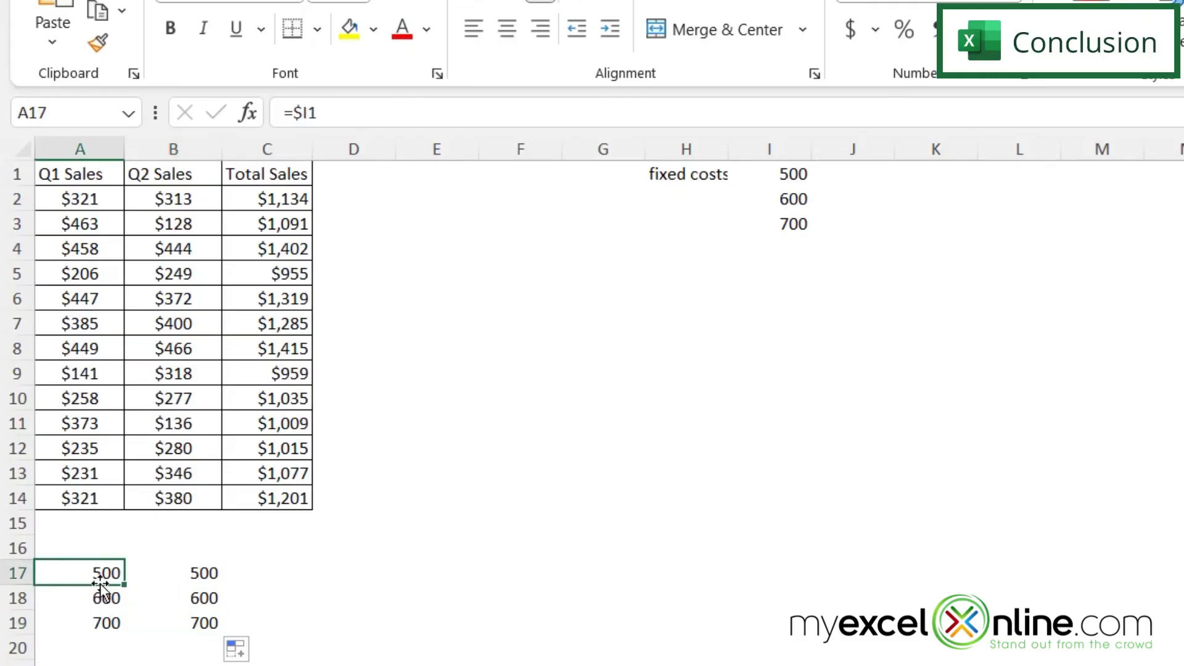